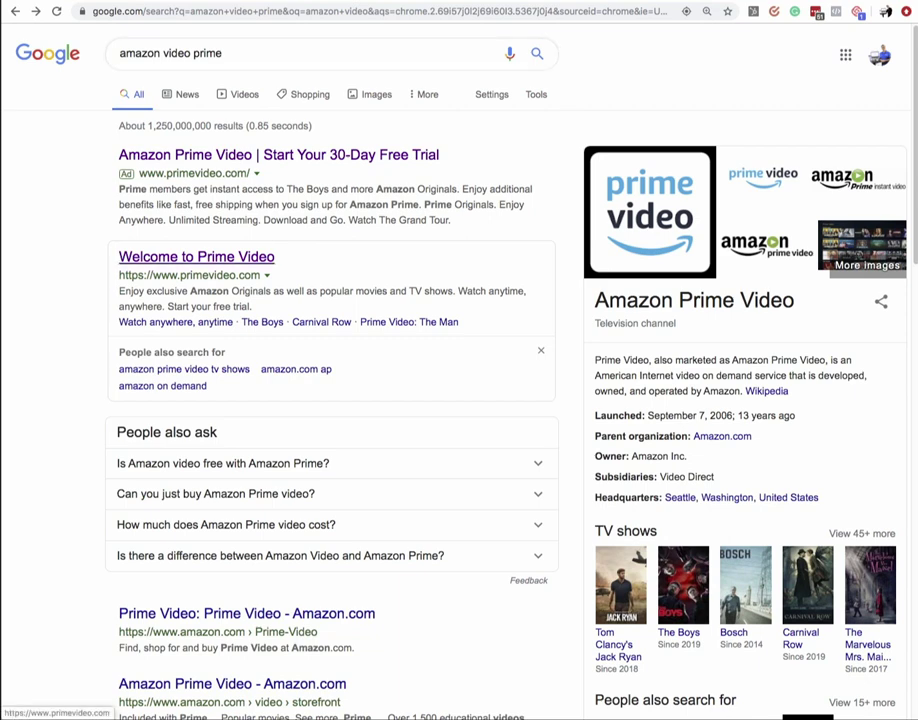
# Open the Welcome to Prime Video search result and examine the landing page's trial price, channels and feature sections.
pyautogui.click(196, 256)
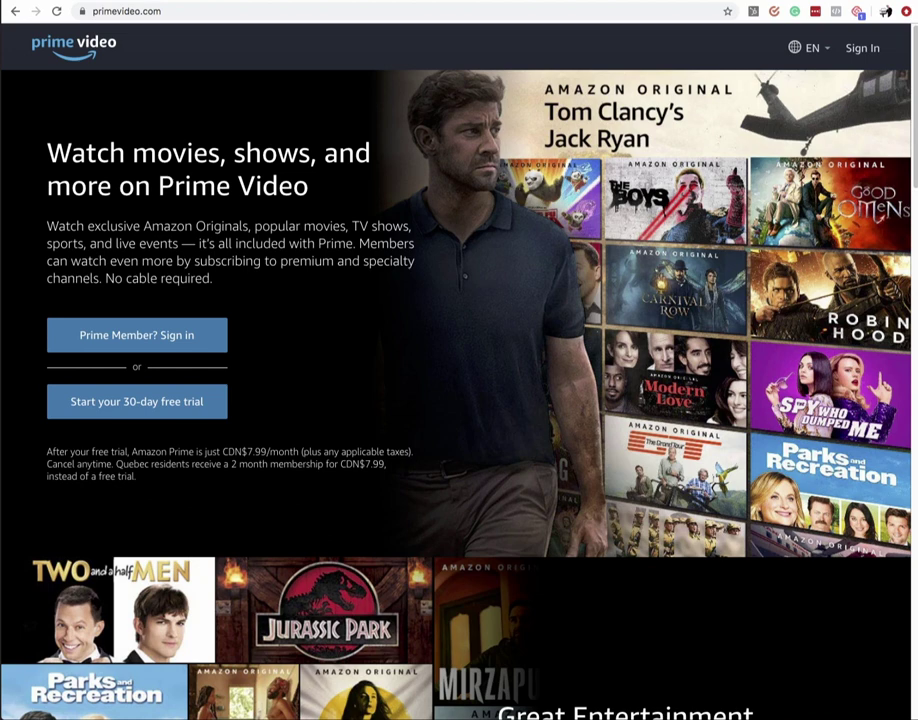
pyautogui.scroll(-5, 459, 400)
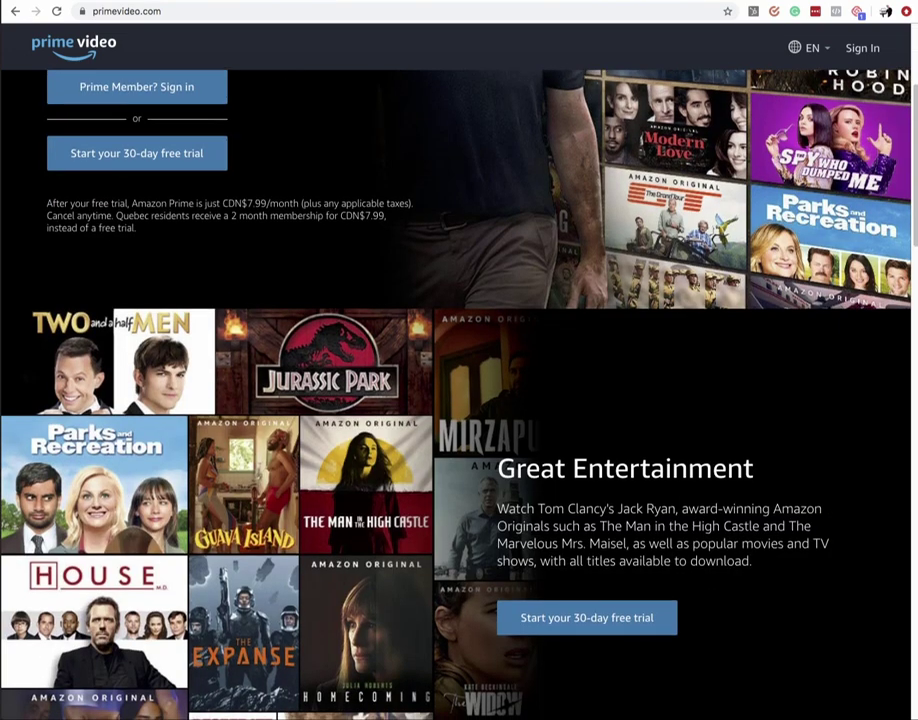
pyautogui.scroll(-7, 459, 400)
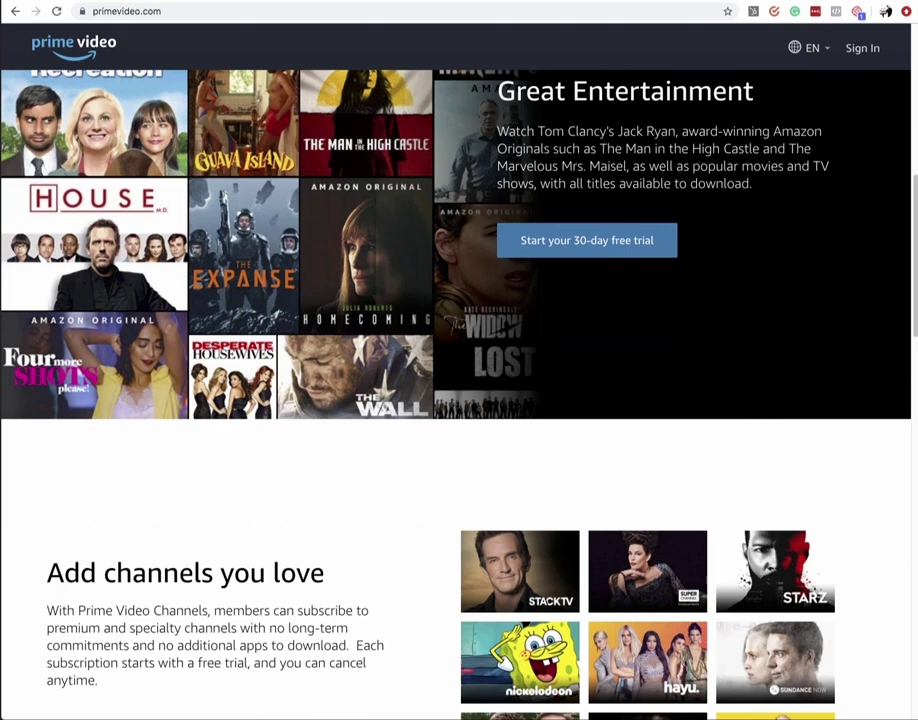
pyautogui.scroll(-6, 459, 400)
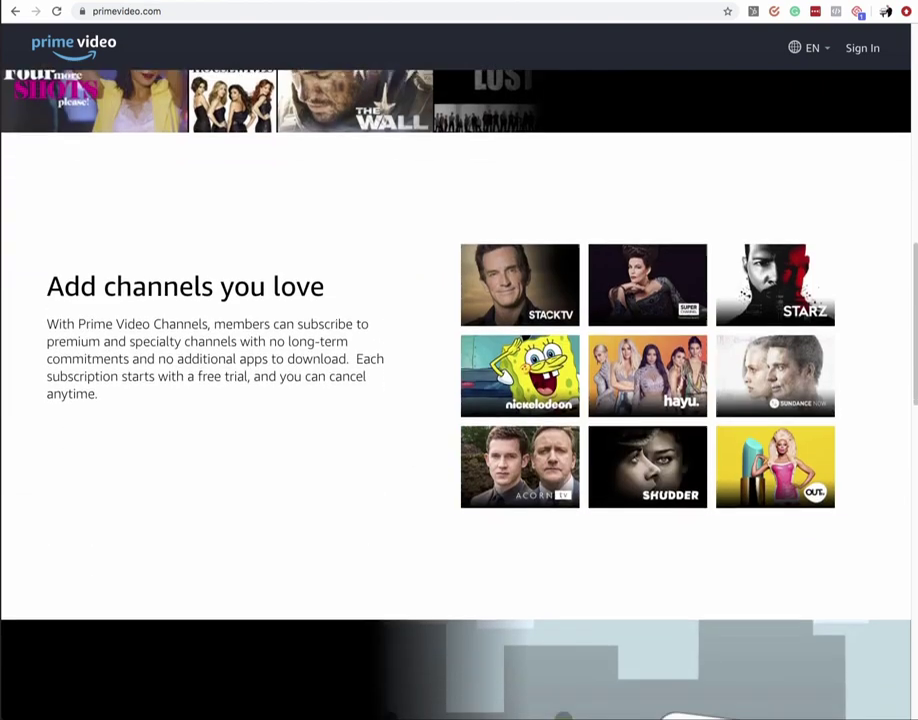
pyautogui.scroll(-14, 459, 400)
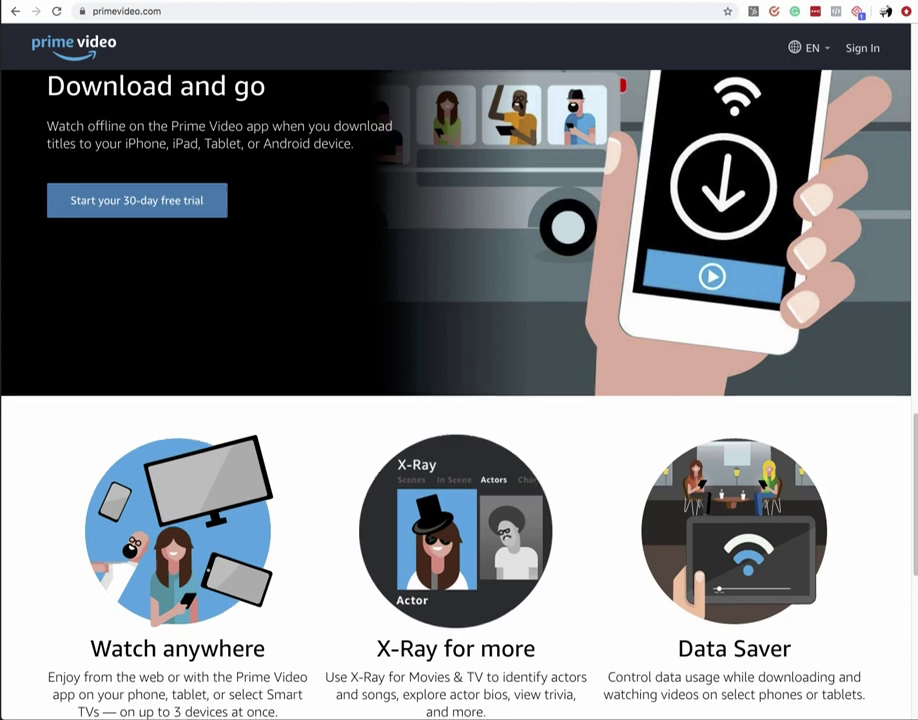
pyautogui.scroll(-1, 459, 400)
pyautogui.scroll(2, 459, 400)
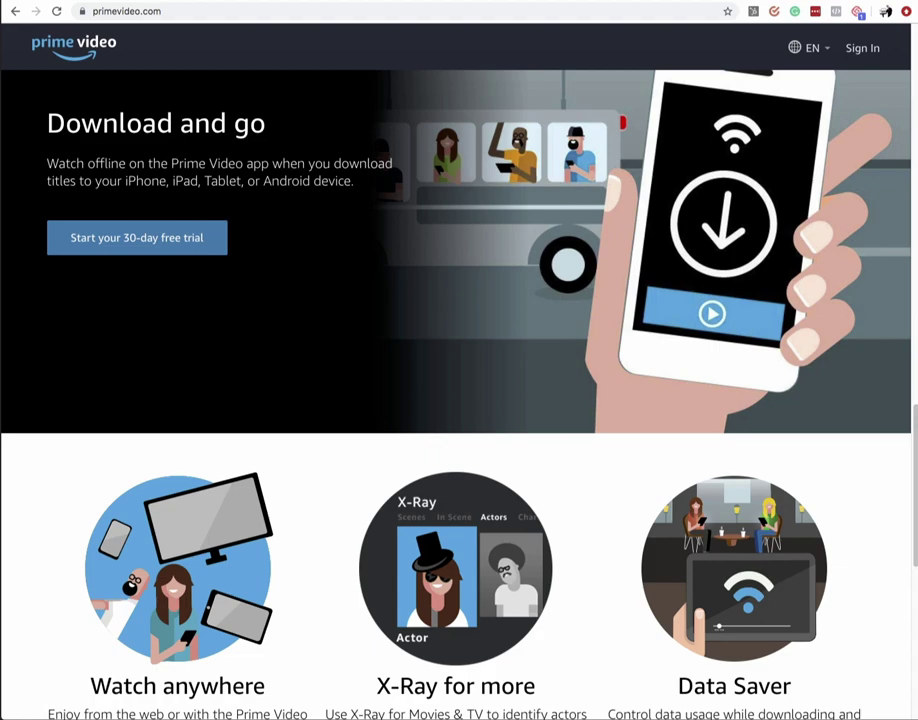
pyautogui.scroll(-1, 459, 400)
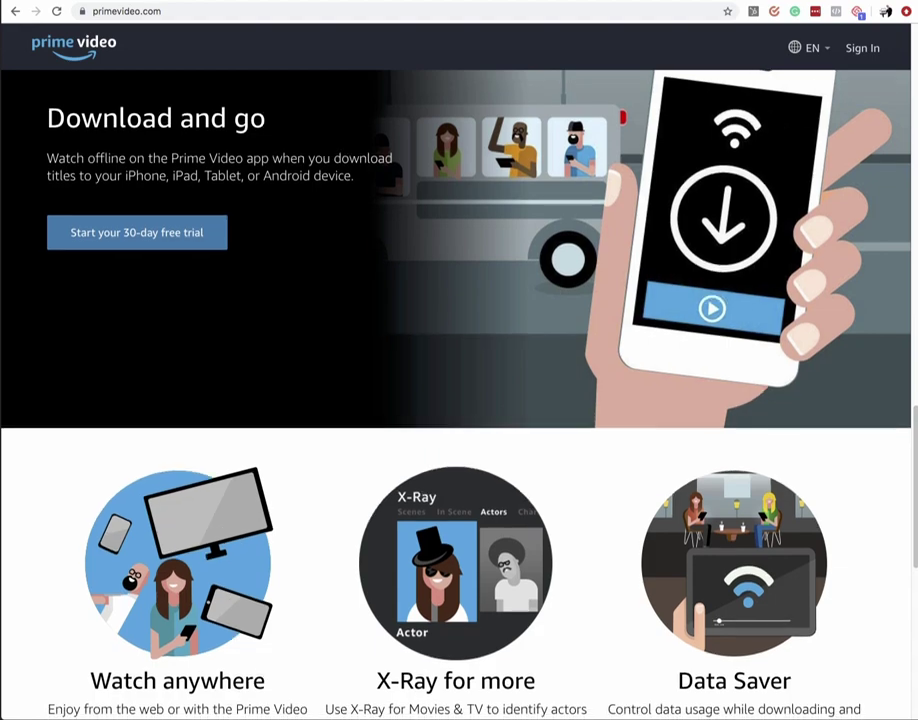
pyautogui.scroll(-6, 459, 400)
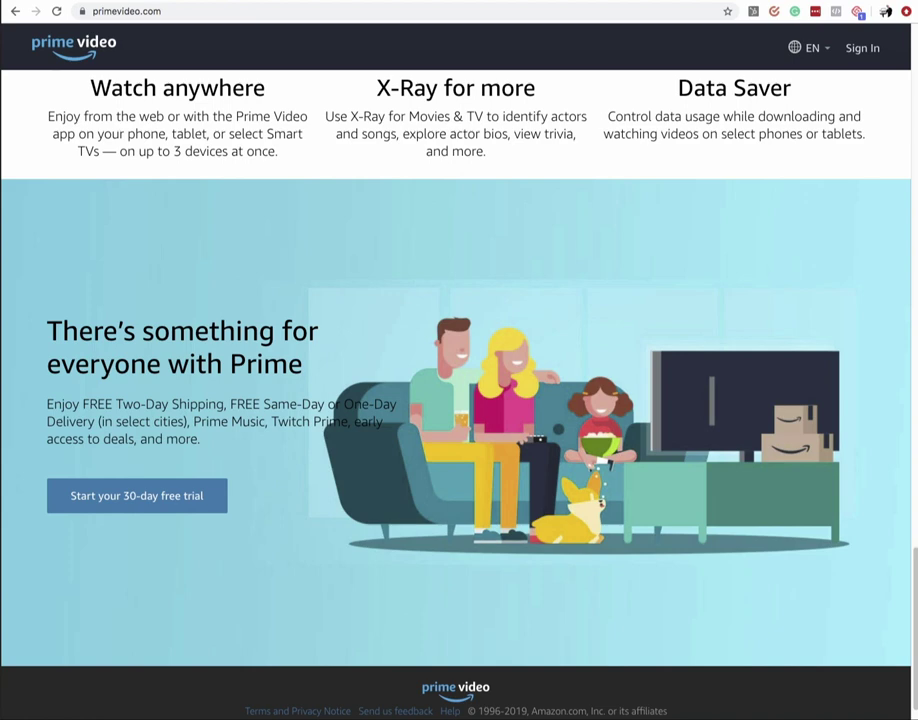
pyautogui.scroll(15, 459, 400)
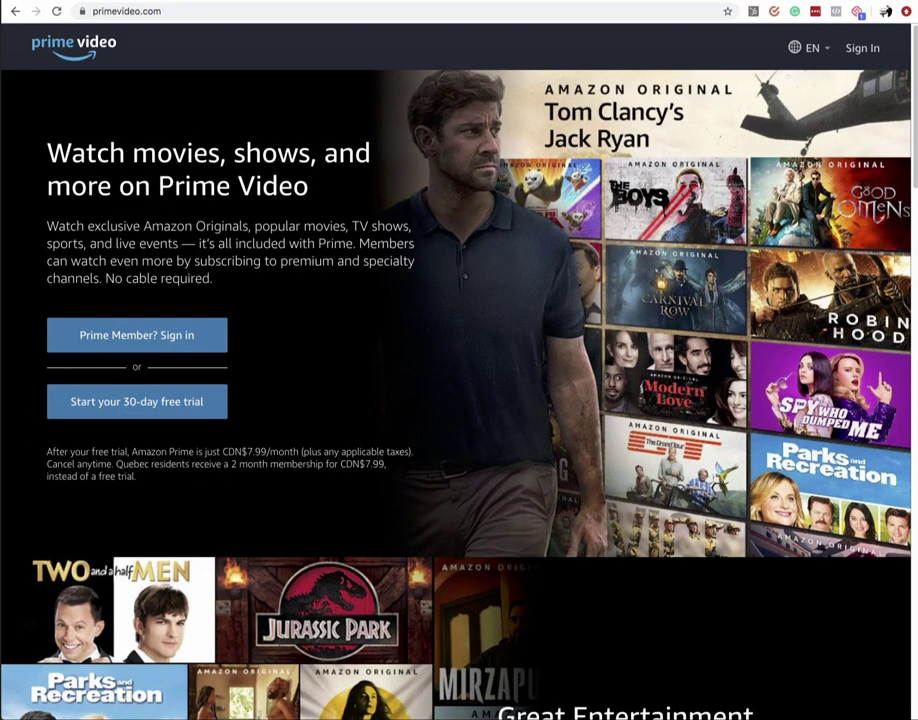
# Start the 30-day free trial and sign in to the Amazon account with the prefilled credentials.
pyautogui.click(137, 401)
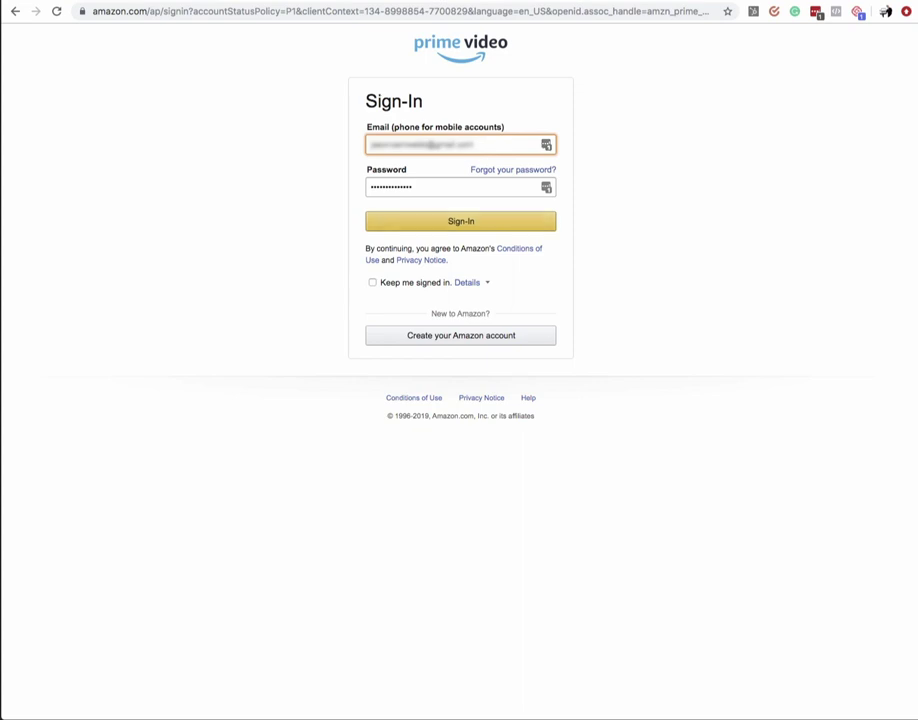
pyautogui.press('Tab')
pyautogui.press('Tab')
pyautogui.press('Tab')
pyautogui.press('Return')
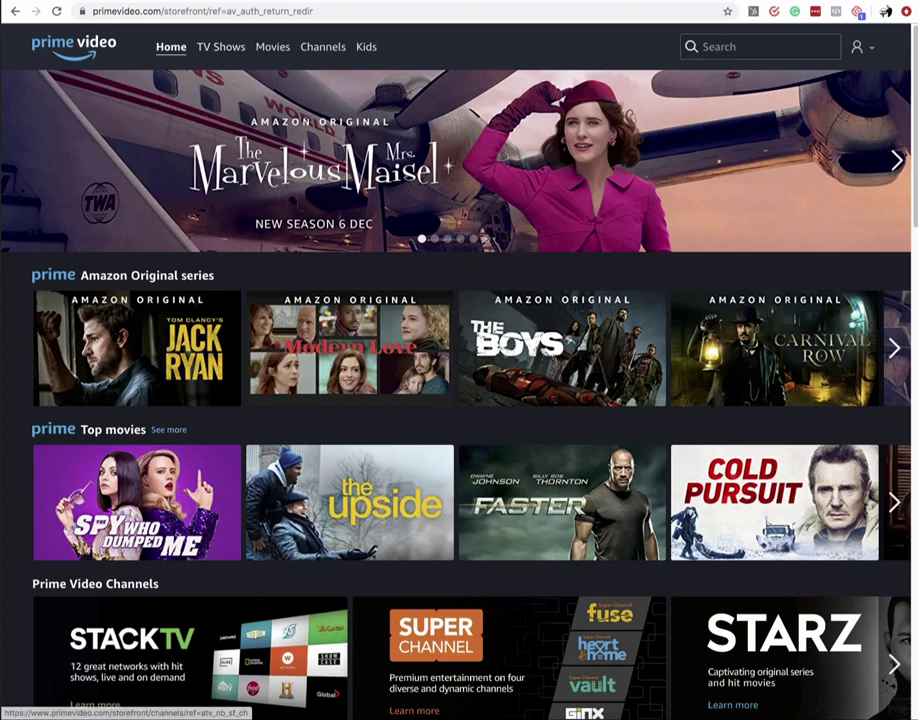
# Open Account & Settings and review the Channels, Playback and Your devices sections.
pyautogui.moveTo(857, 47)
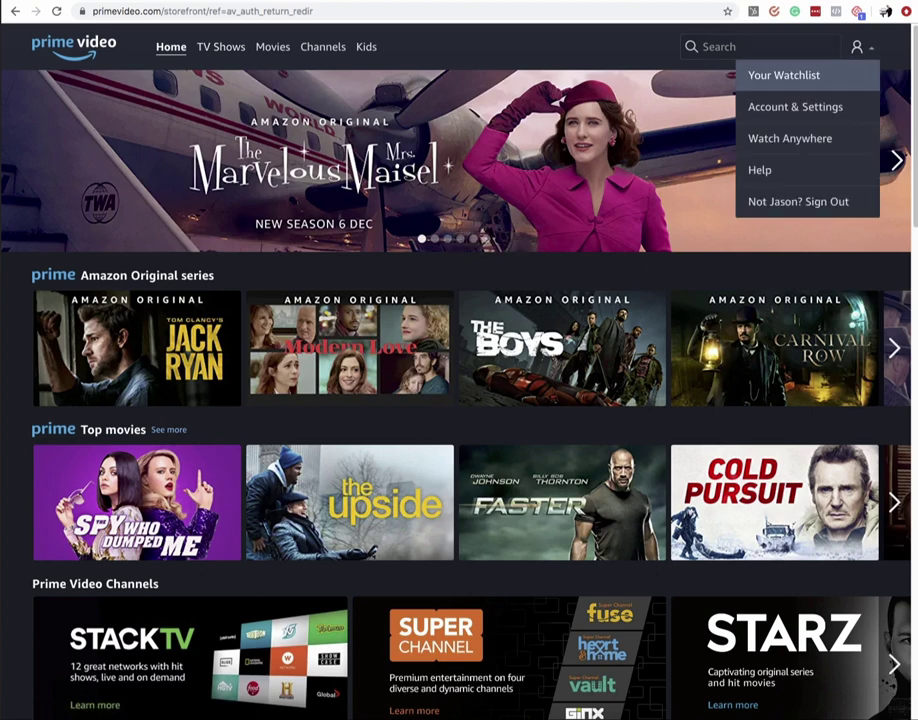
pyautogui.click(795, 106)
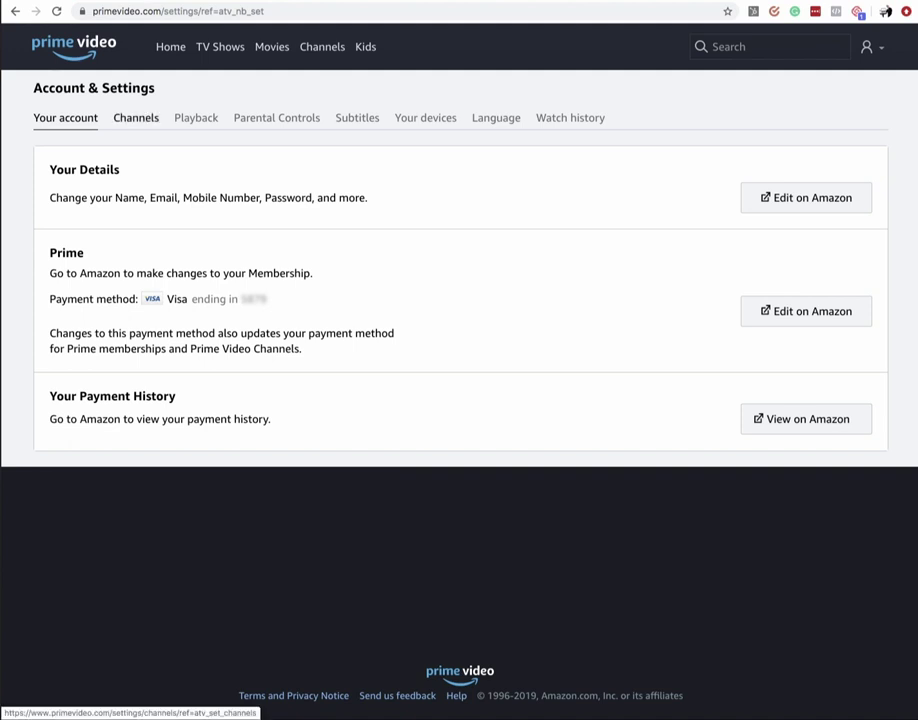
pyautogui.click(136, 117)
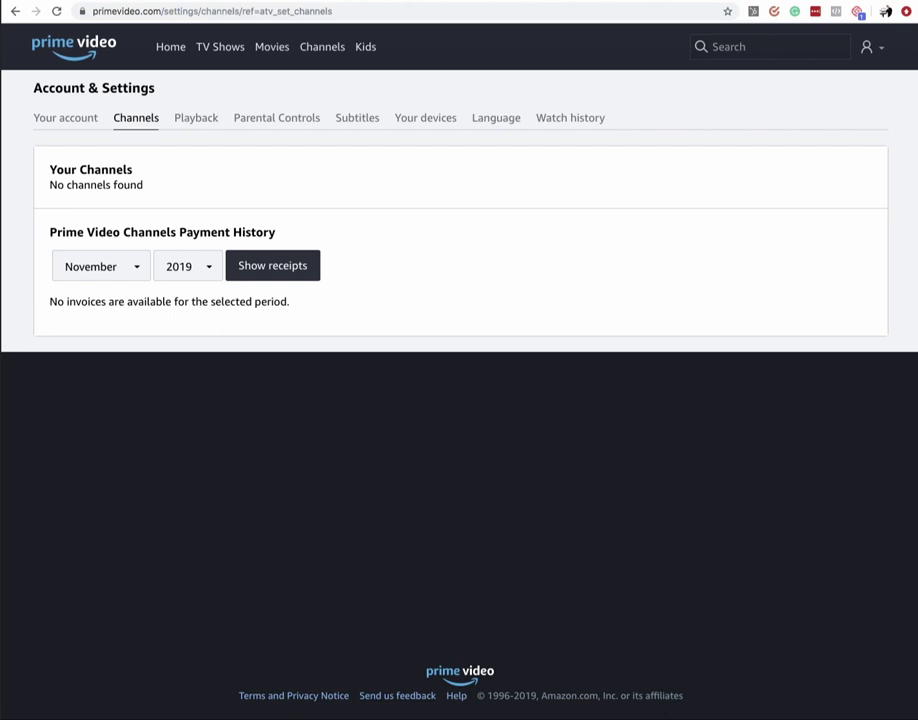
pyautogui.click(196, 117)
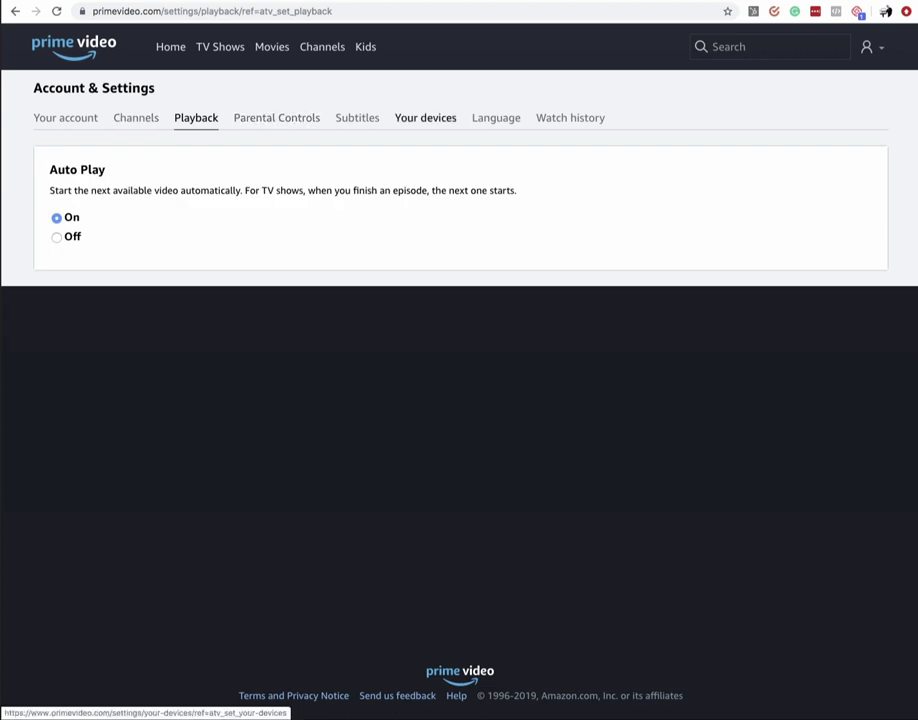
pyautogui.click(425, 117)
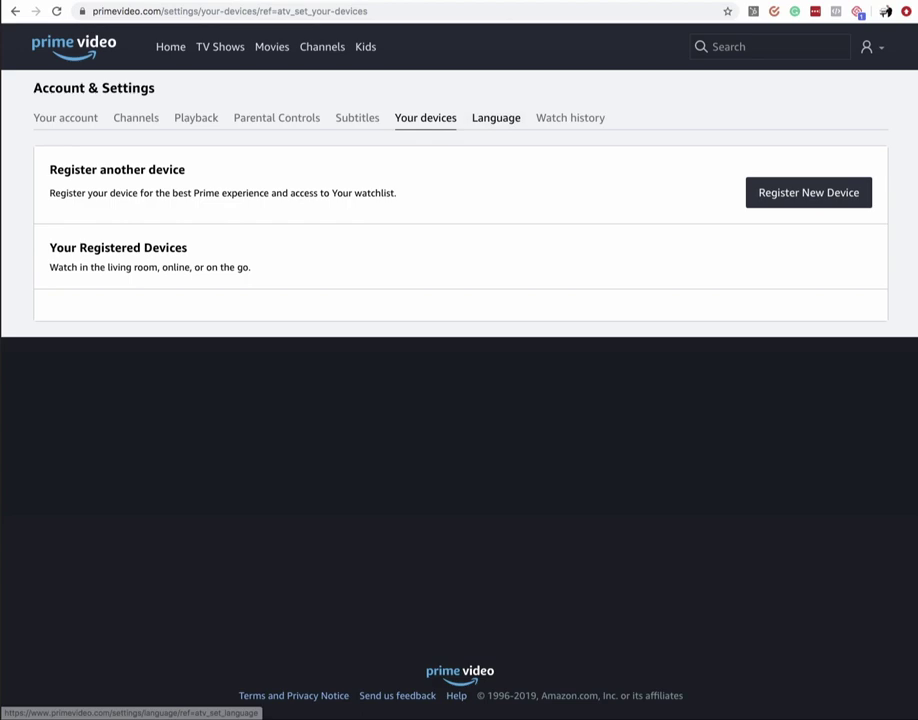
# Return to the Prime Video home page and open Tom Clancy's Jack Ryan from the Recommended TV row.
pyautogui.click(170, 46)
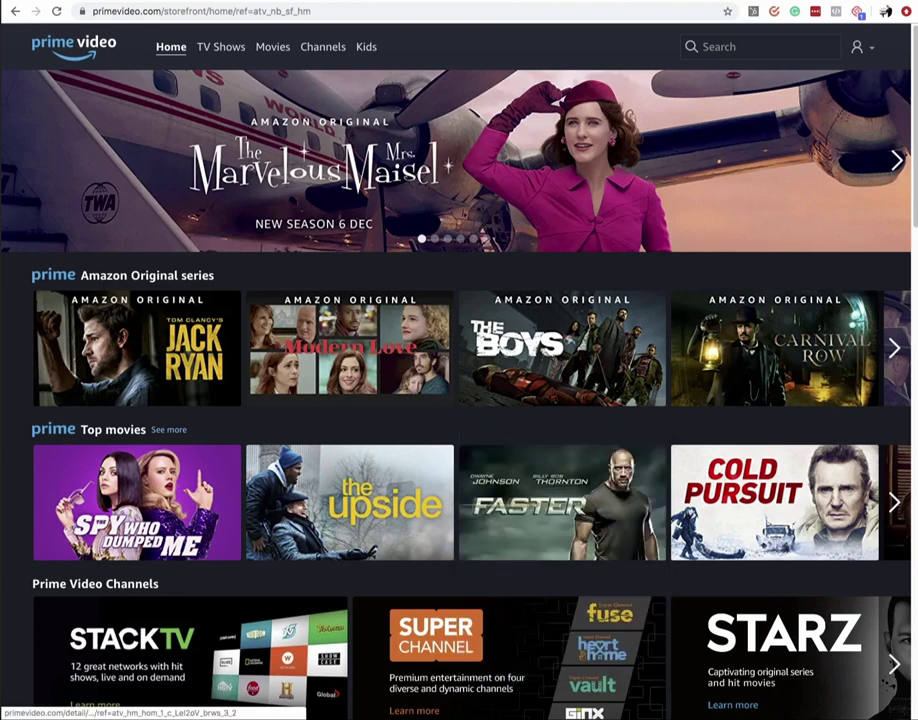
pyautogui.scroll(-3, 350, 480)
pyautogui.scroll(-5, 459, 395)
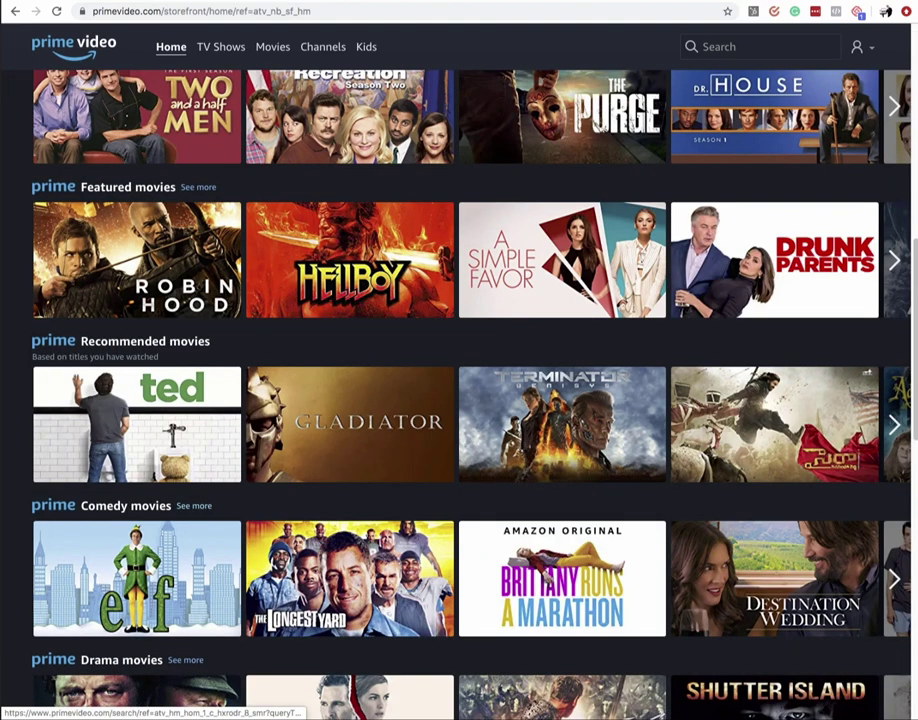
pyautogui.scroll(-2, 350, 560)
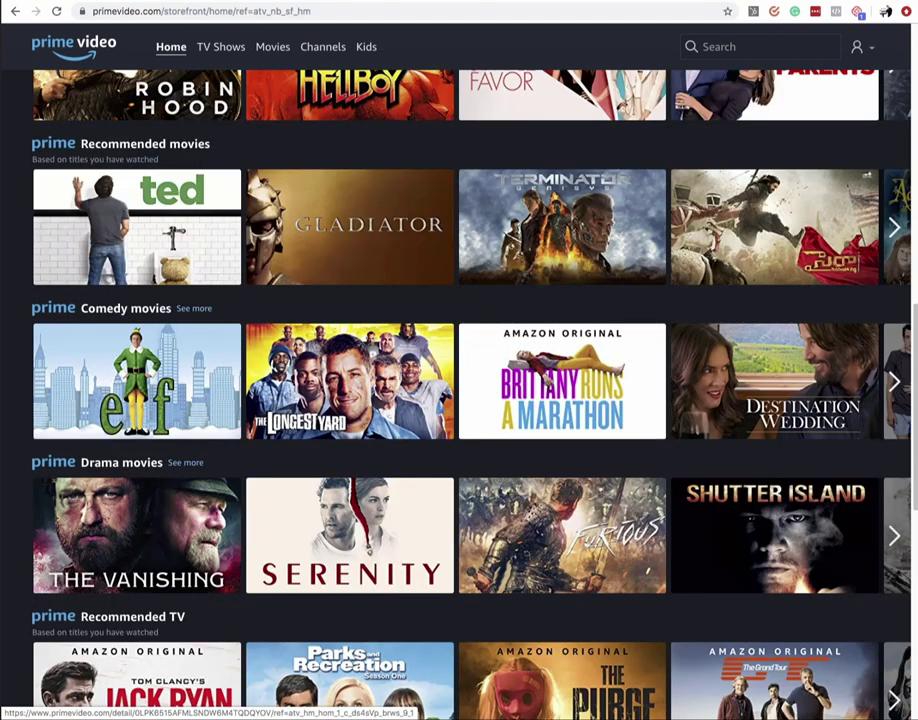
pyautogui.moveTo(350, 380)
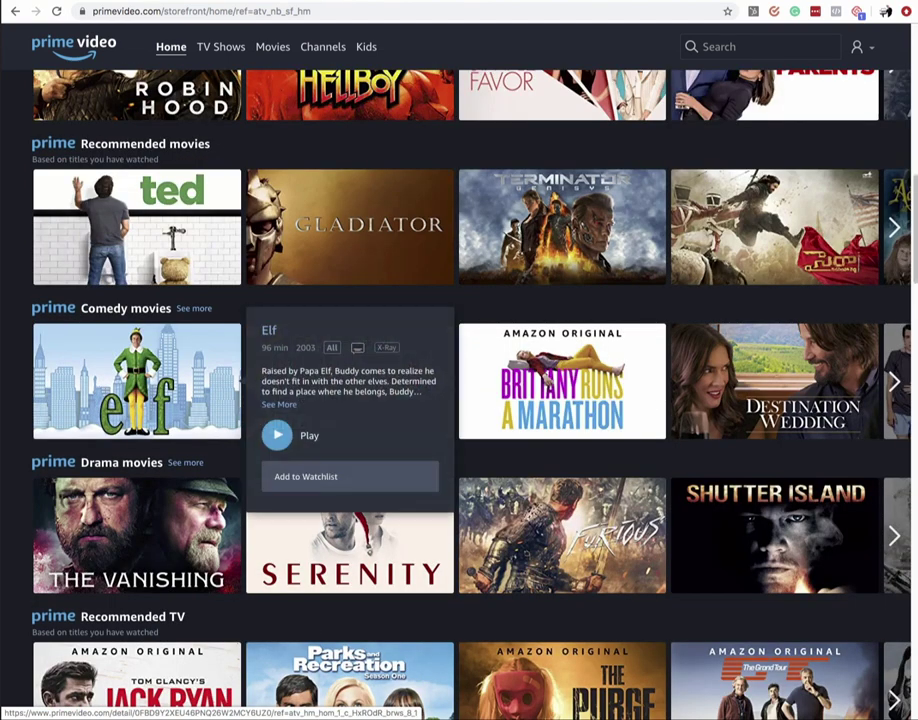
pyautogui.scroll(-2, 350, 540)
pyautogui.scroll(-1, 560, 400)
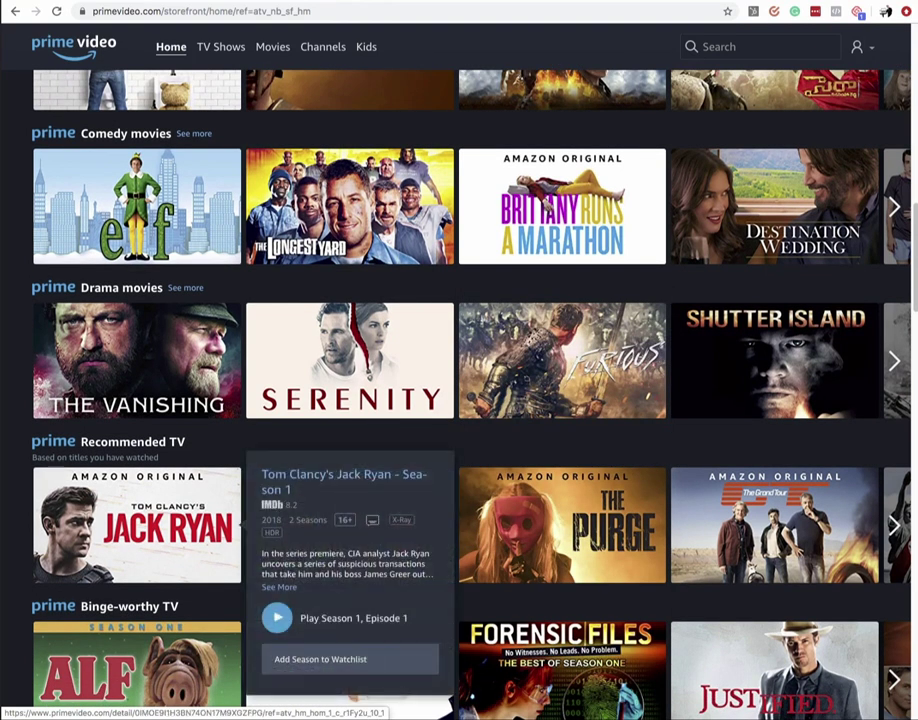
pyautogui.click(150, 530)
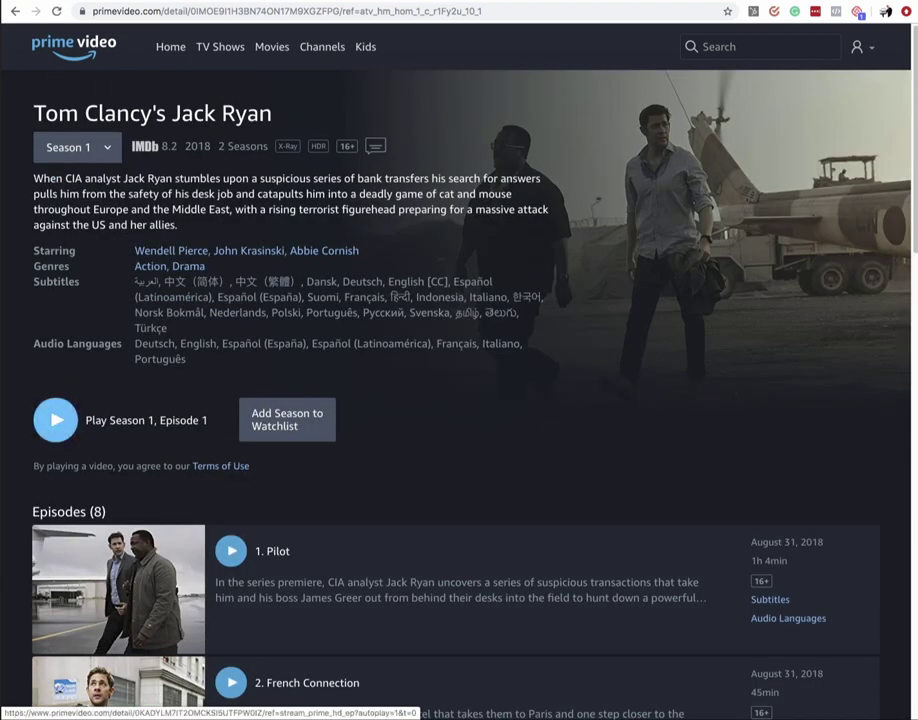
# Play Season 1, Episode 1 of Tom Clancy's Jack Ryan, skip to 0:04:55 and back near the start, and close the player.
pyautogui.click(287, 419)
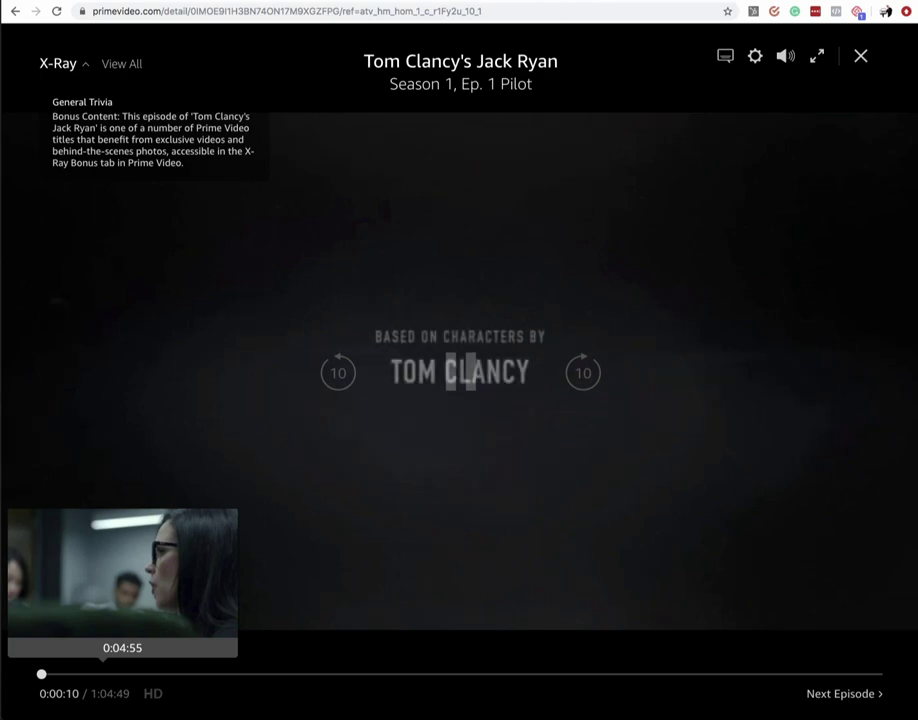
pyautogui.click(103, 674)
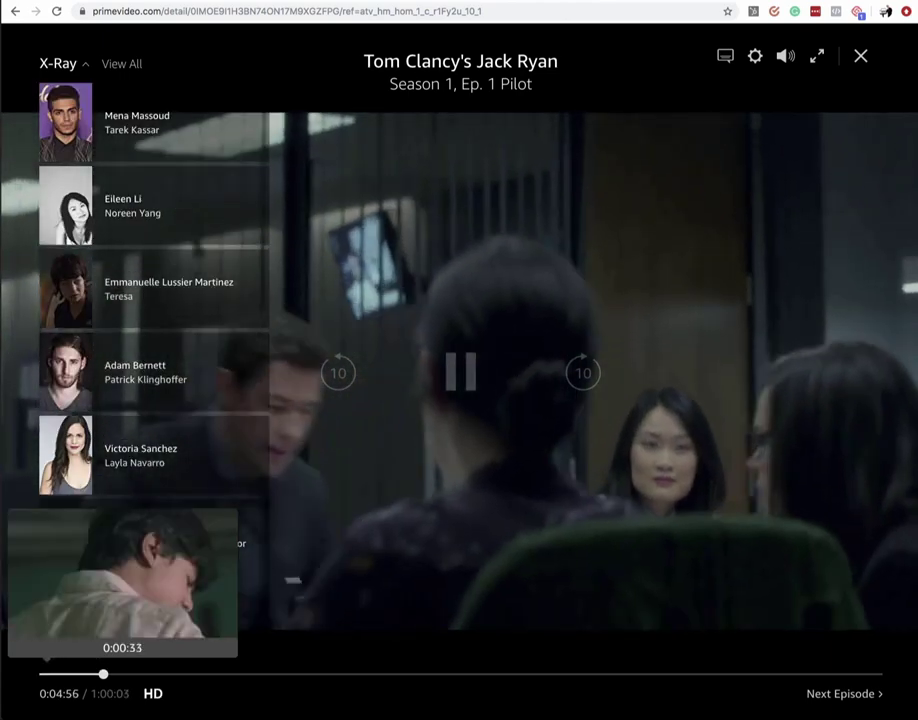
pyautogui.click(45, 674)
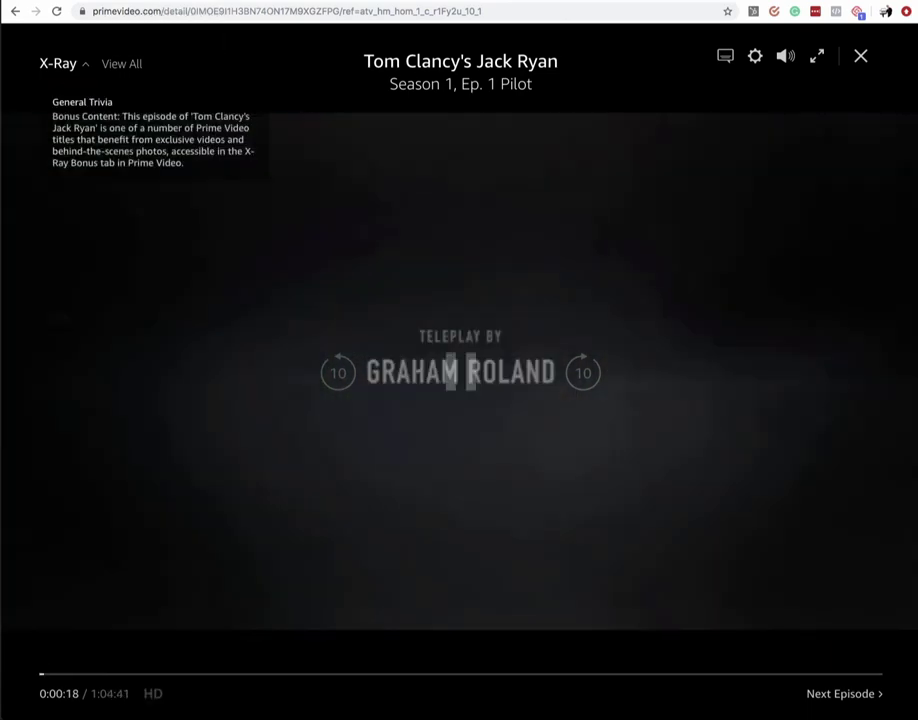
pyautogui.click(860, 56)
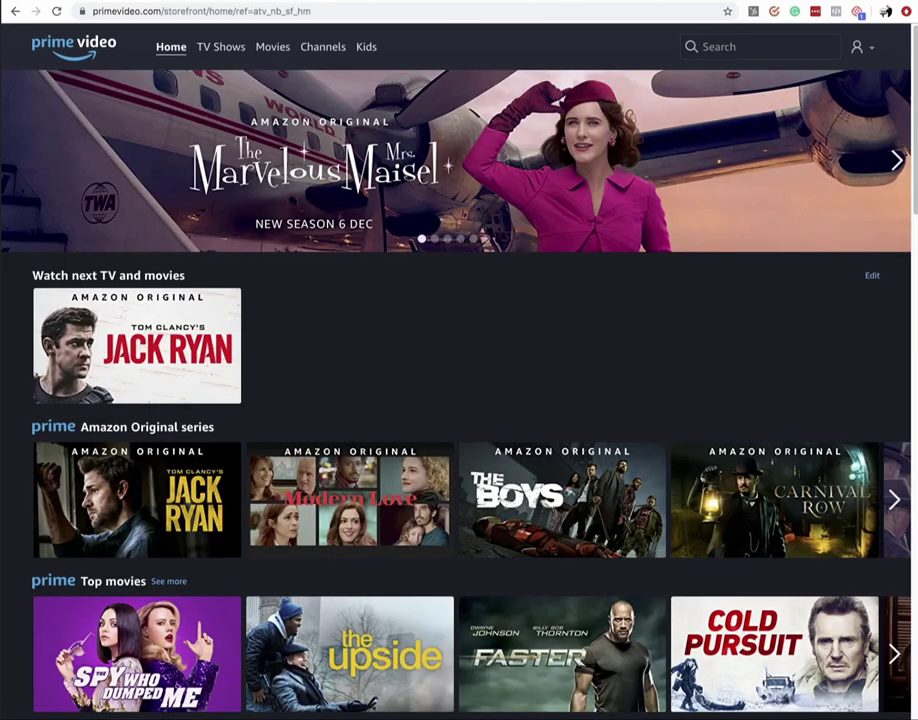
# Look through the home page's title rows, and open the Help page to review its topic lists.
pyautogui.scroll(-15, 560, 480)
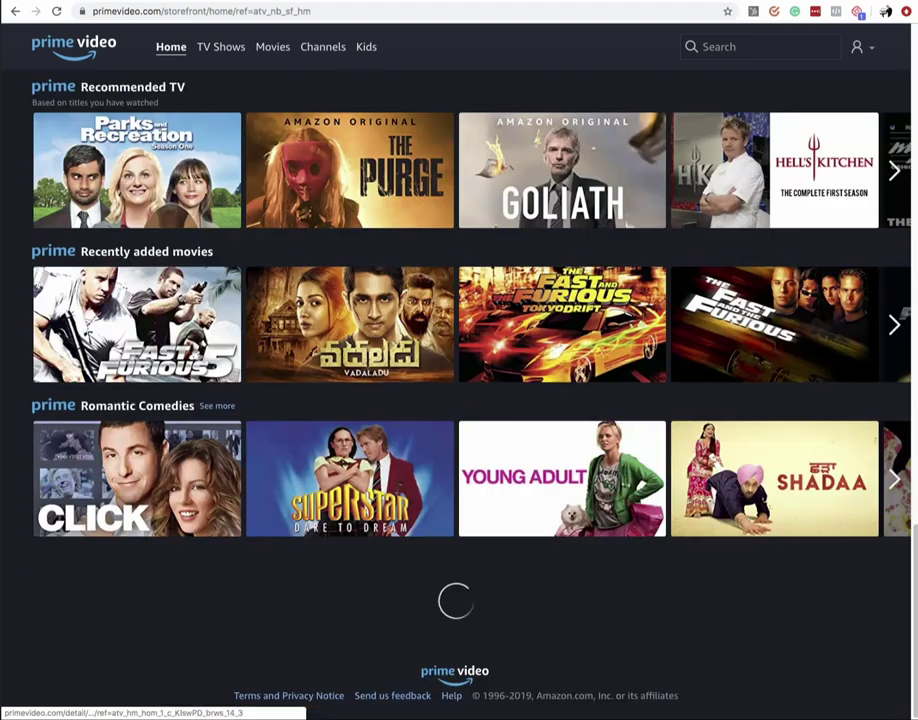
pyautogui.scroll(-15, 330, 440)
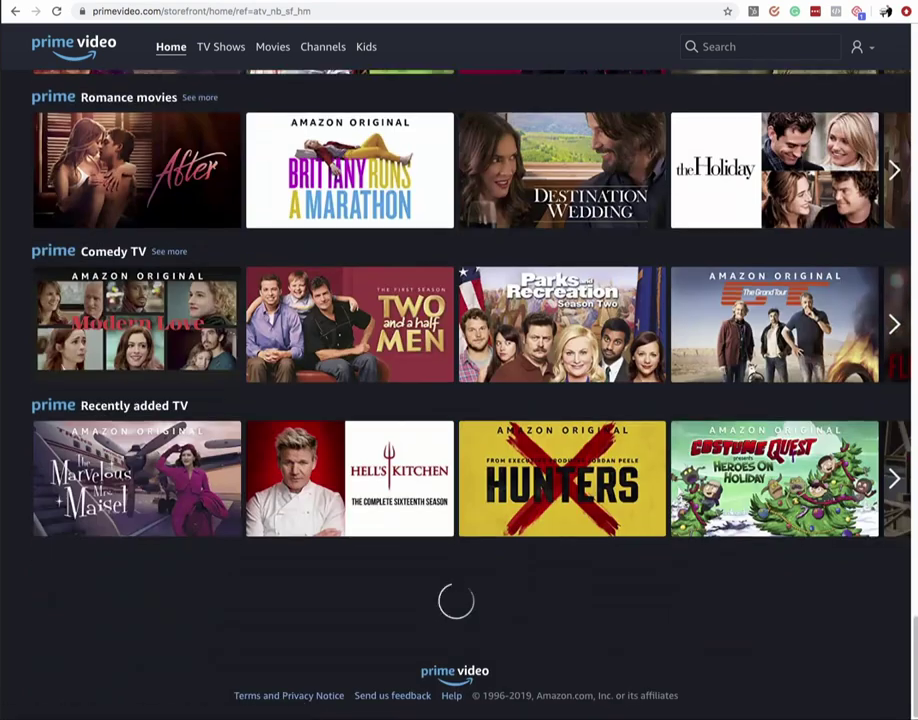
pyautogui.scroll(15, 459, 400)
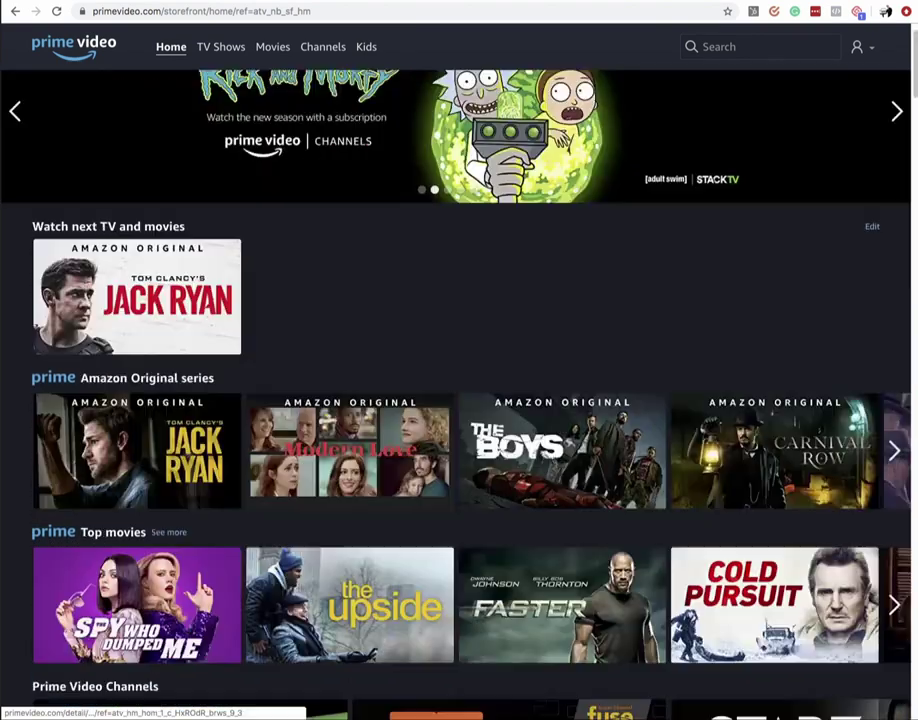
pyautogui.scroll(2, 459, 400)
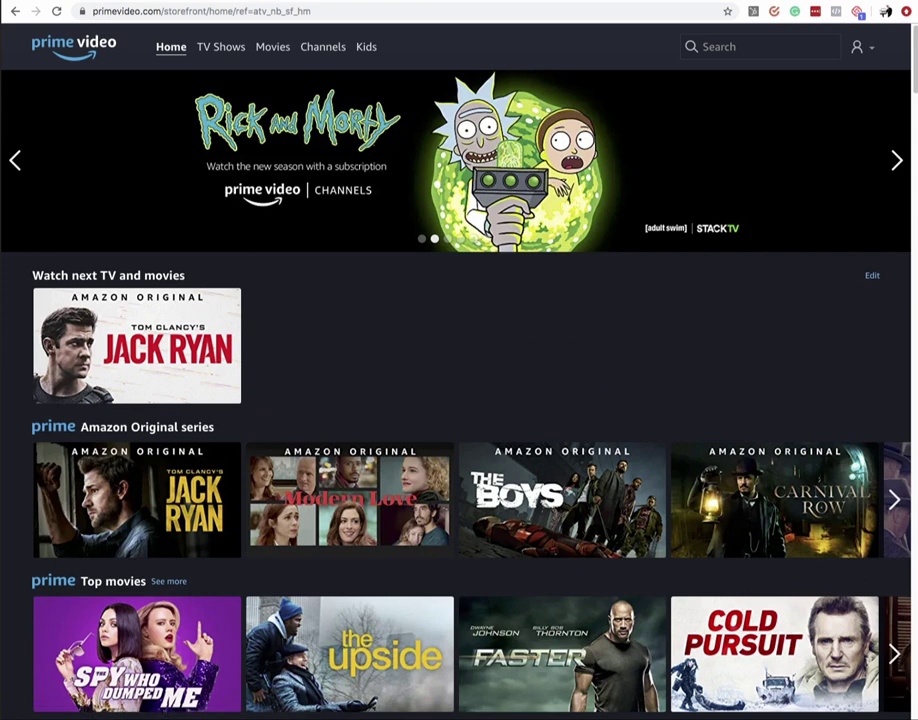
pyautogui.moveTo(857, 47)
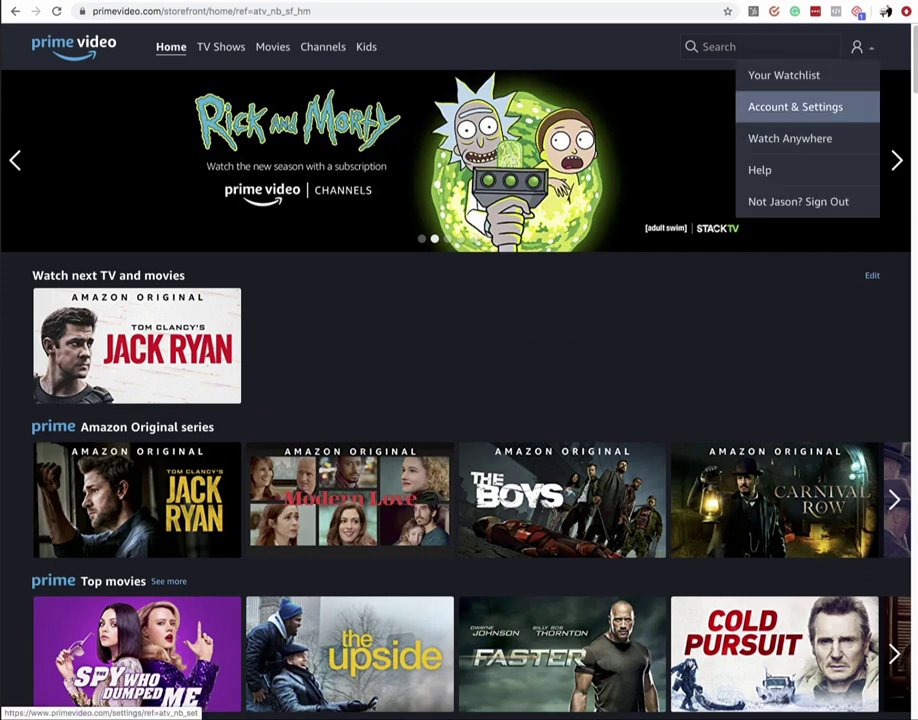
pyautogui.click(762, 170)
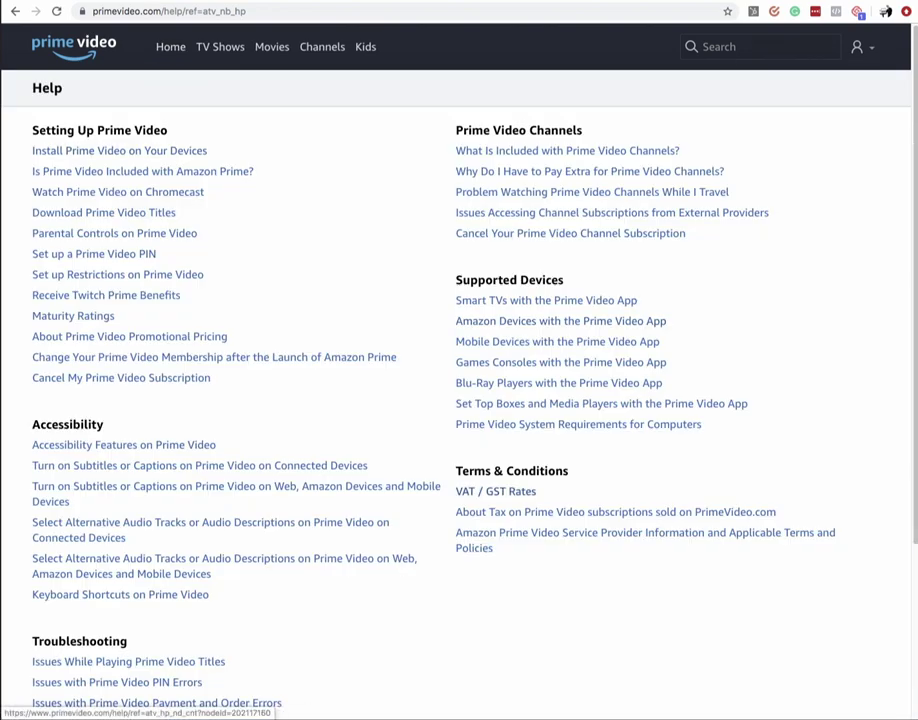
pyautogui.scroll(-5, 645, 540)
pyautogui.scroll(5, 645, 540)
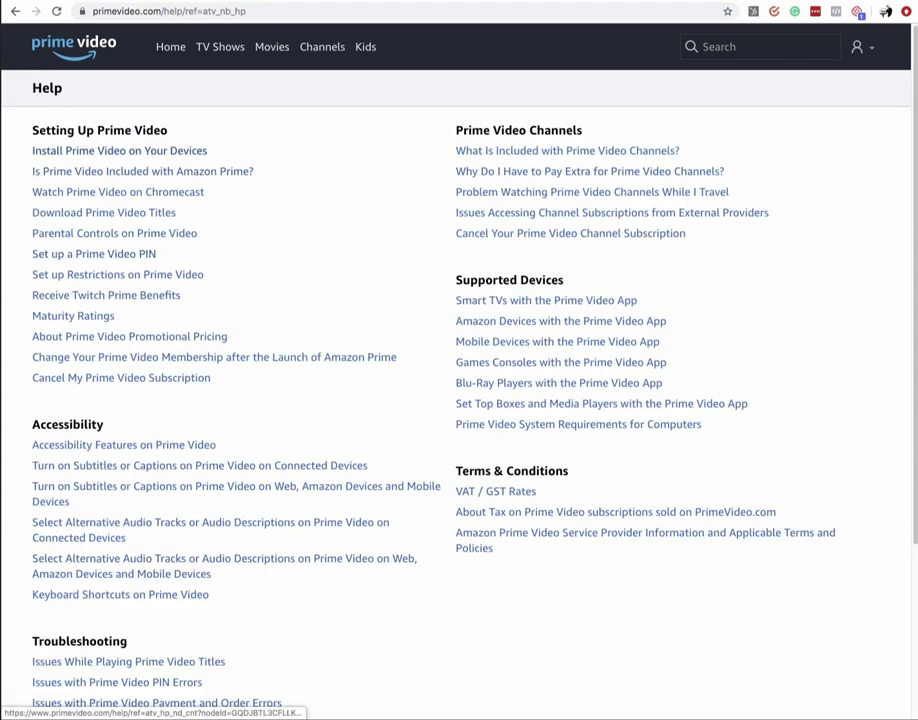
# Search the web for "cancel prime video".
pyautogui.press('super+l')
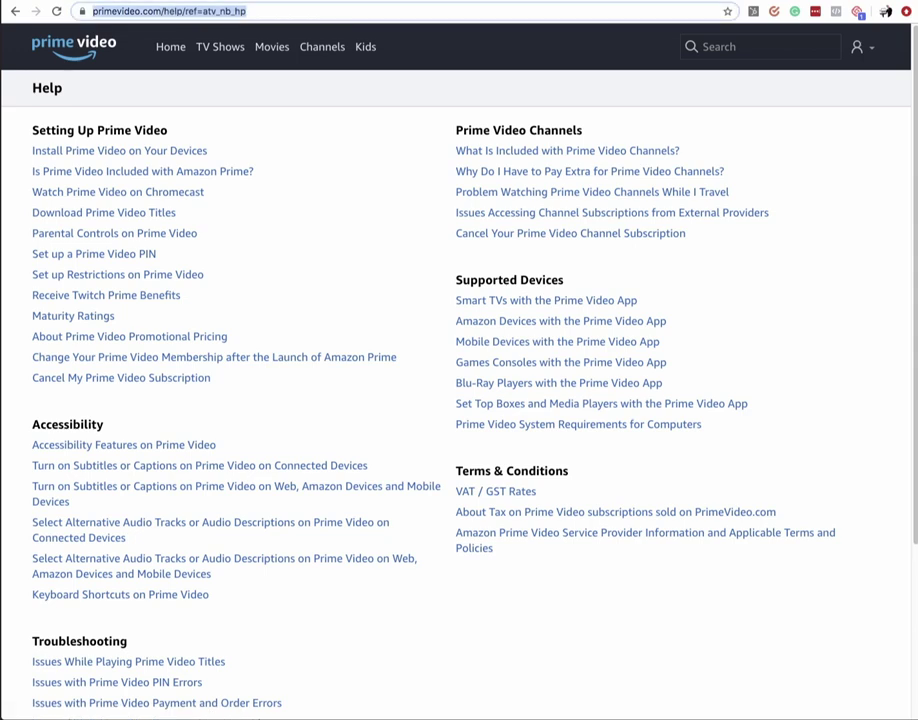
pyautogui.write('cance')
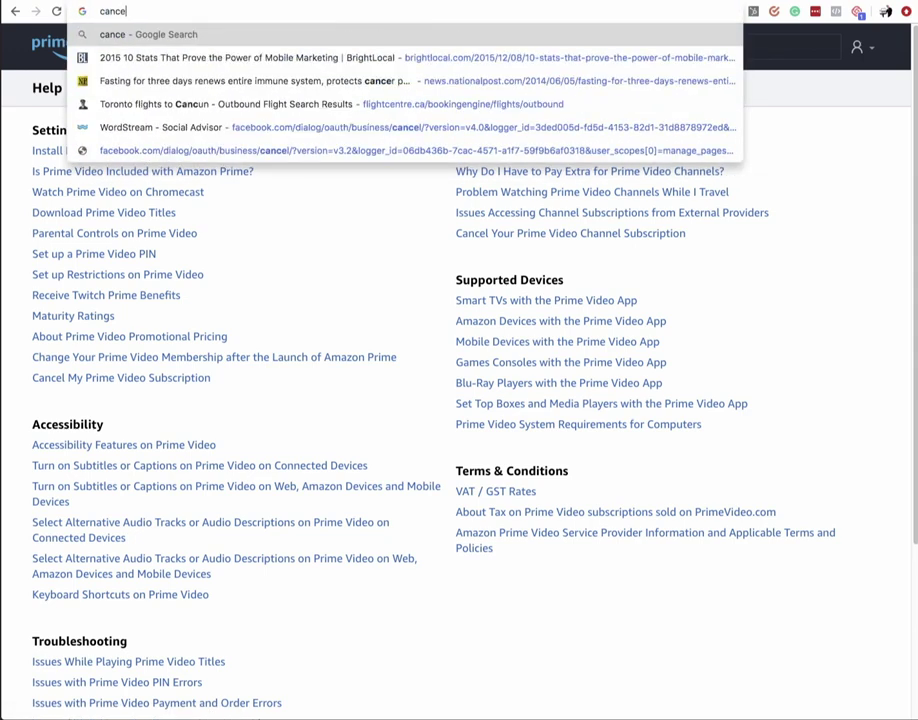
pyautogui.write('l')
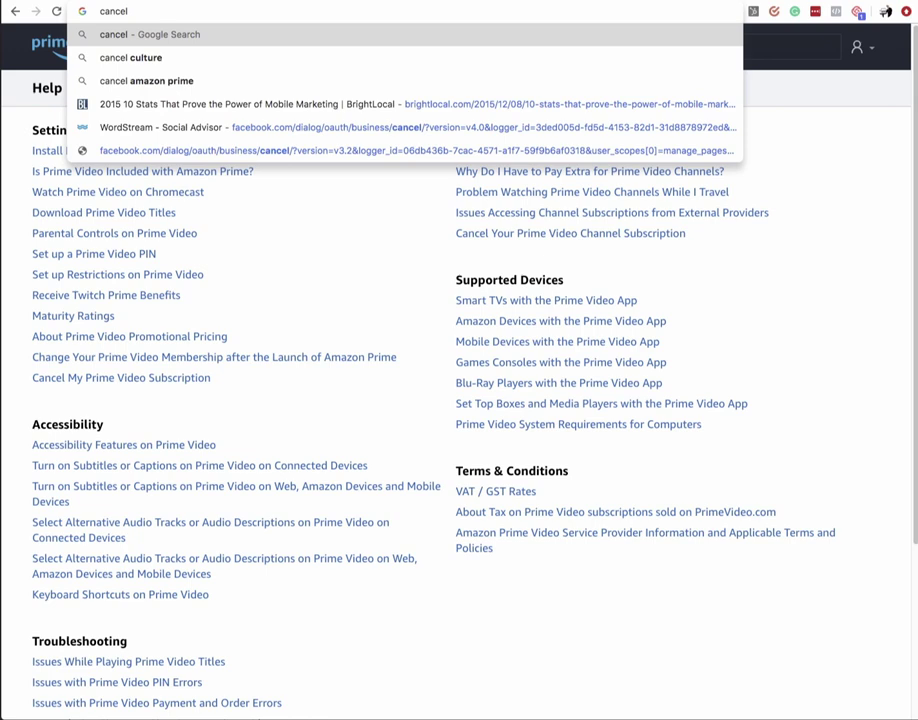
pyautogui.write(' prime vide')
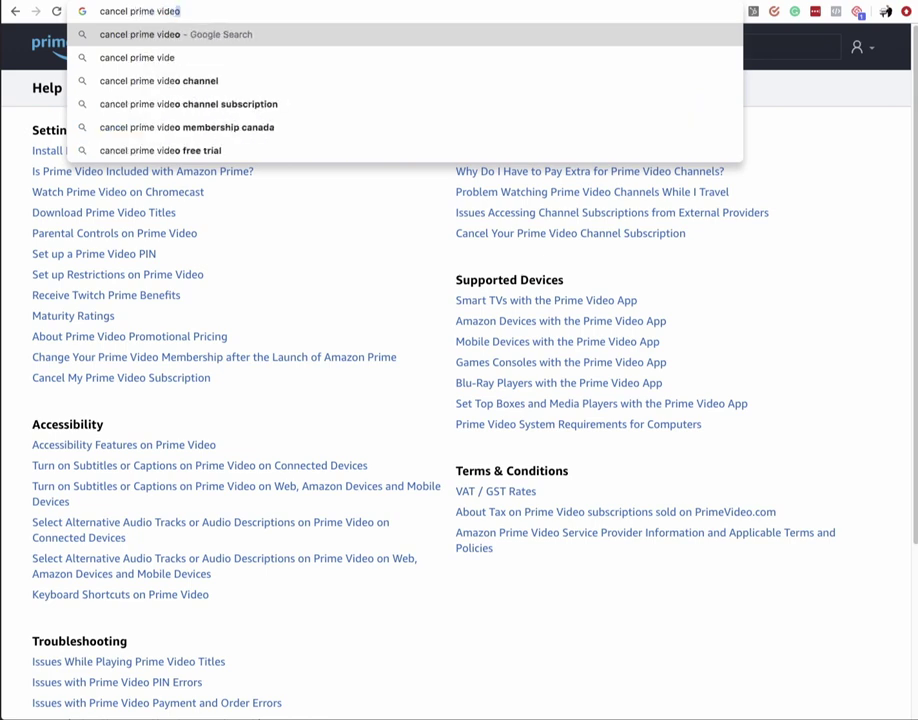
pyautogui.write('o')
pyautogui.press('Return')
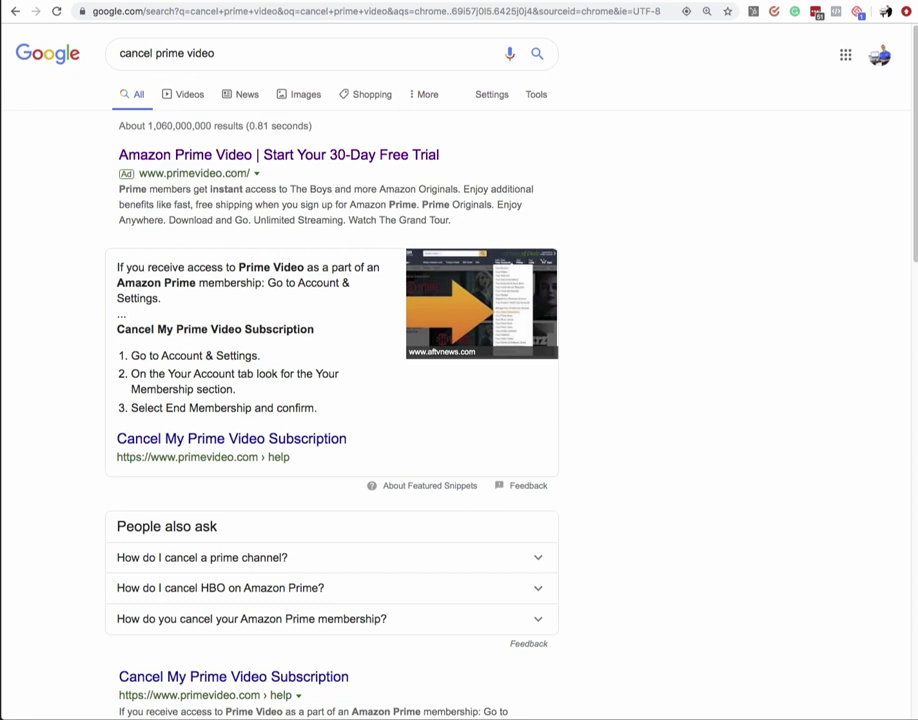
# Read the featured cancellation steps in the search results, and open the Cancel My Prime Video Subscription help article to review its instructions.
pyautogui.moveTo(126, 267); pyautogui.dragTo(161, 298)
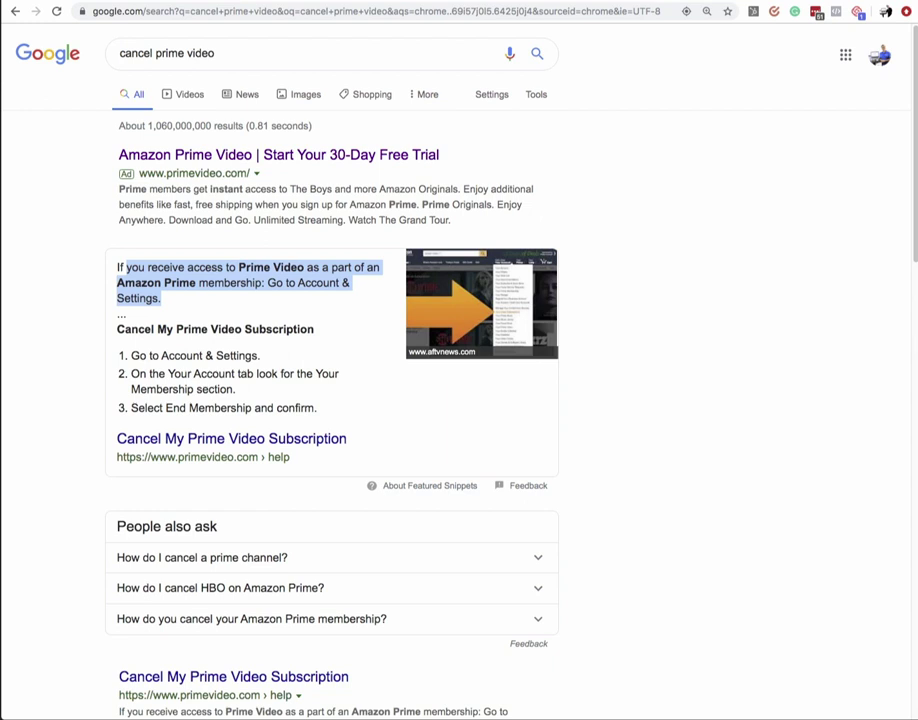
pyautogui.moveTo(178, 408); pyautogui.dragTo(272, 408)
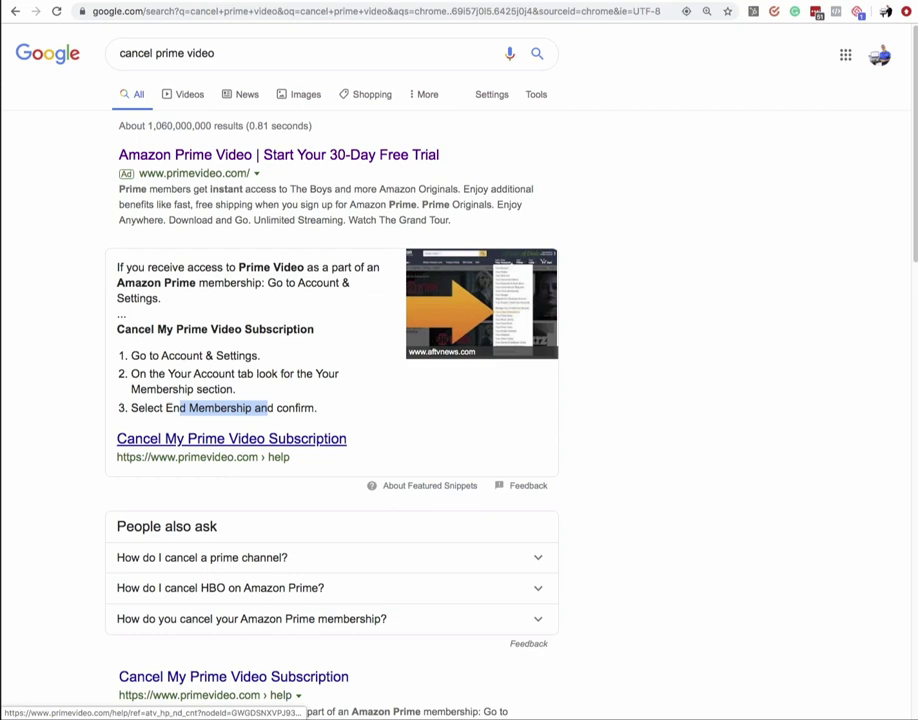
pyautogui.click(231, 438)
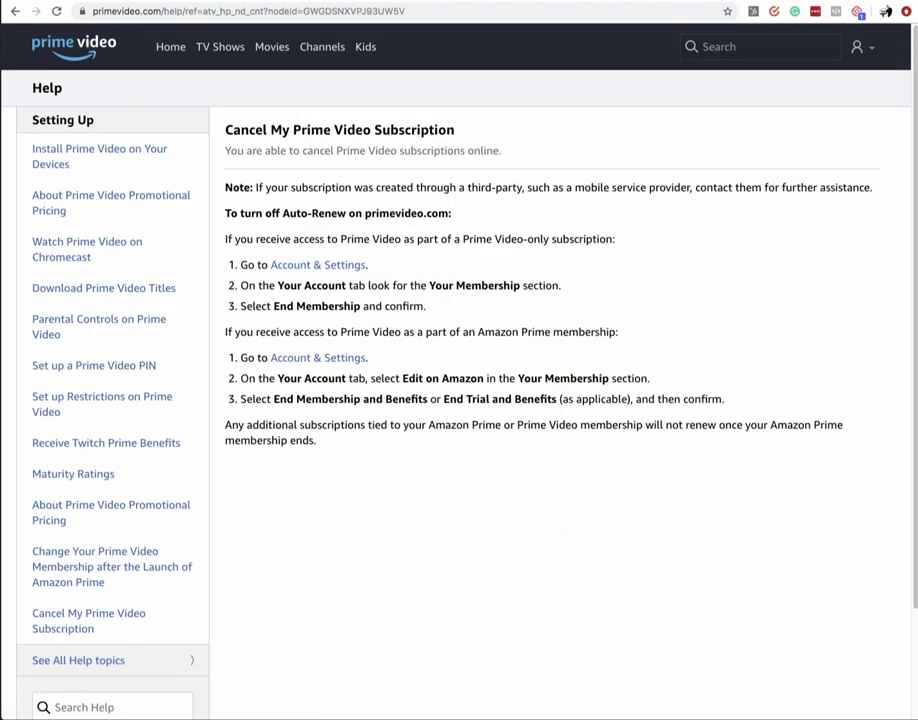
pyautogui.moveTo(243, 187); pyautogui.dragTo(817, 187)
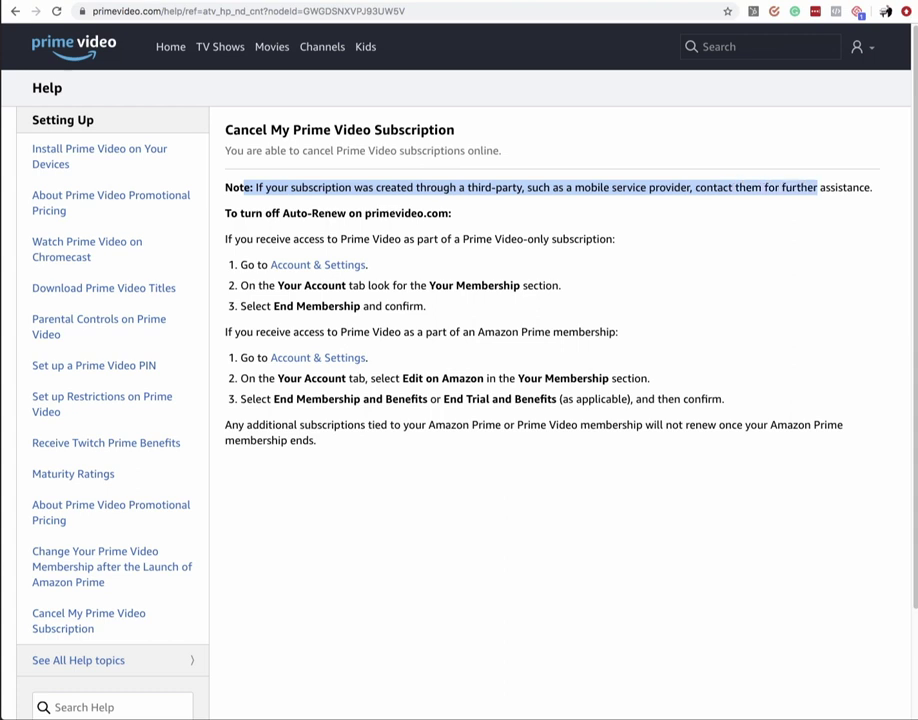
pyautogui.moveTo(247, 239); pyautogui.dragTo(593, 239)
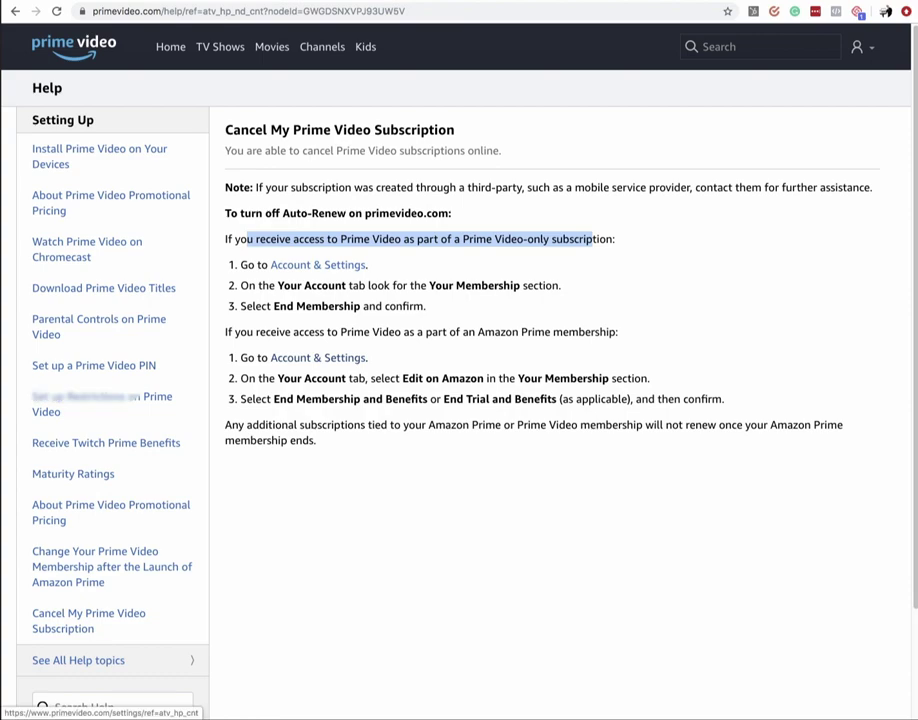
# Go to Account & Settings from the help article, choose to edit the Prime membership on Amazon, and sign in with the account password.
pyautogui.moveTo(300, 357); pyautogui.dragTo(740, 12)
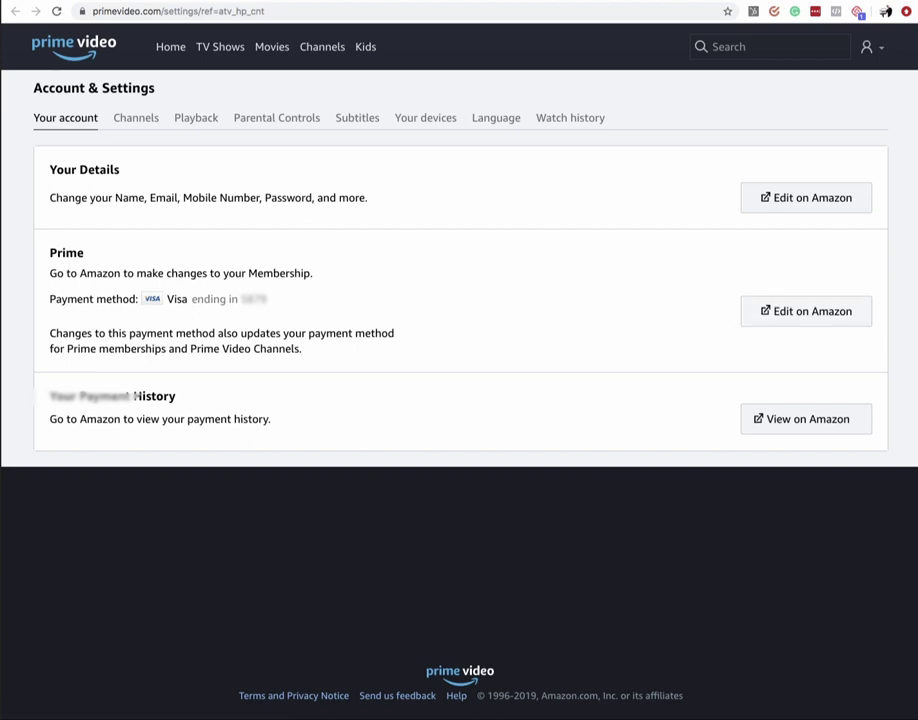
pyautogui.moveTo(137, 273); pyautogui.dragTo(295, 273)
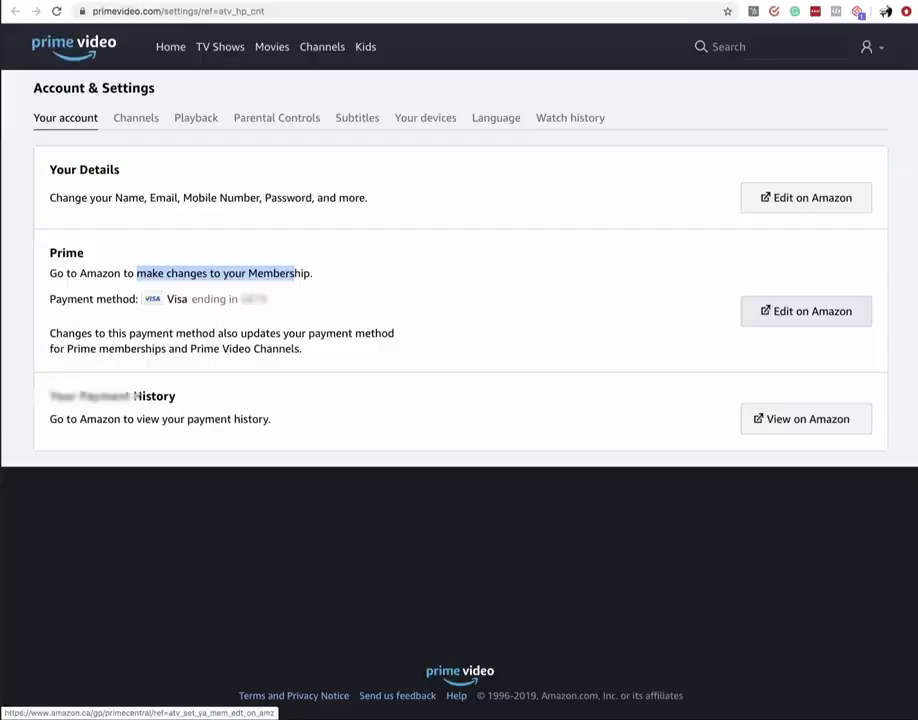
pyautogui.click(806, 311)
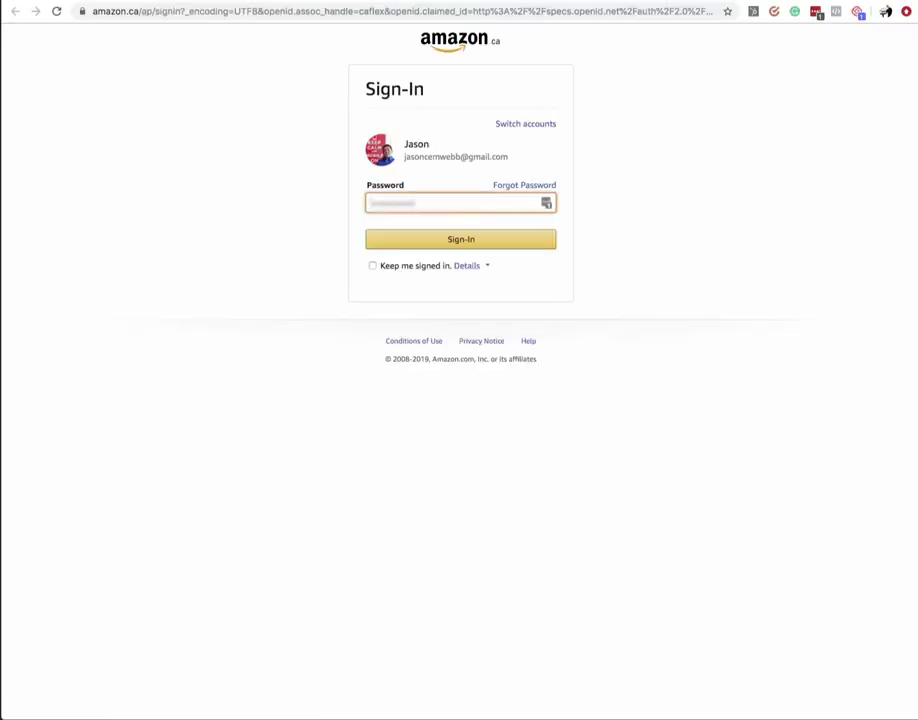
pyautogui.press('Return')
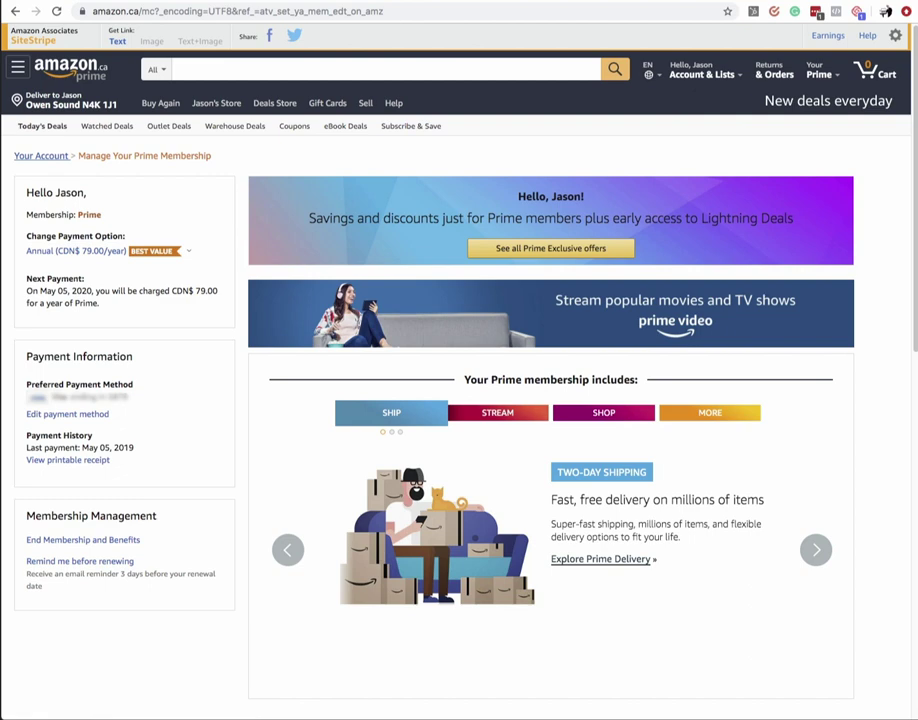
# Review the next payment on the Prime membership page, and switch the payment option to Monthly at CDN$ 7.99/month on May 05, 2020.
pyautogui.moveTo(134, 156); pyautogui.dragTo(211, 156)
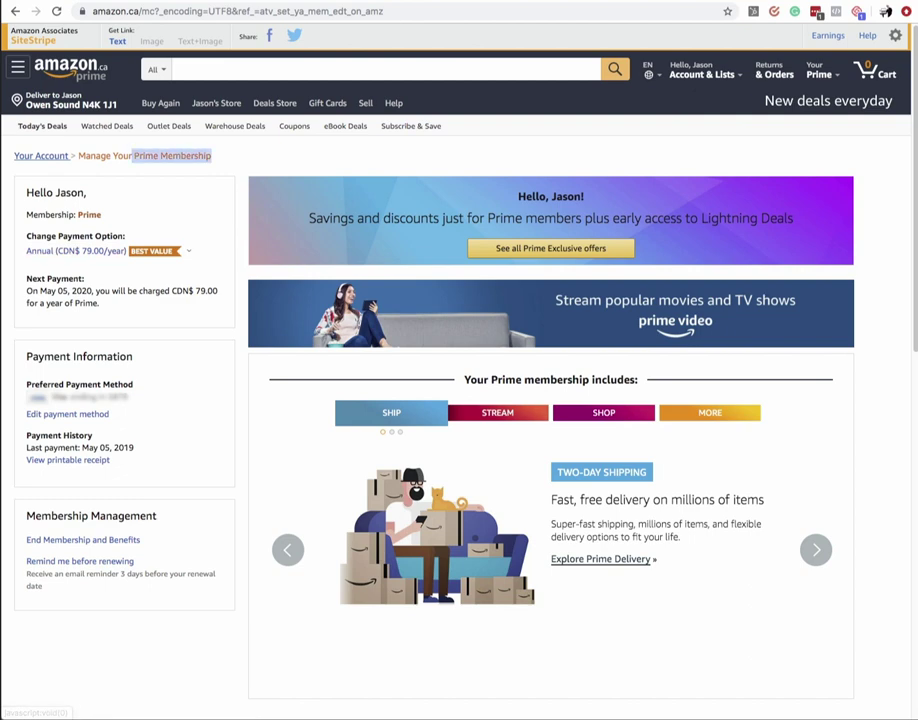
pyautogui.doubleClick(82, 291)
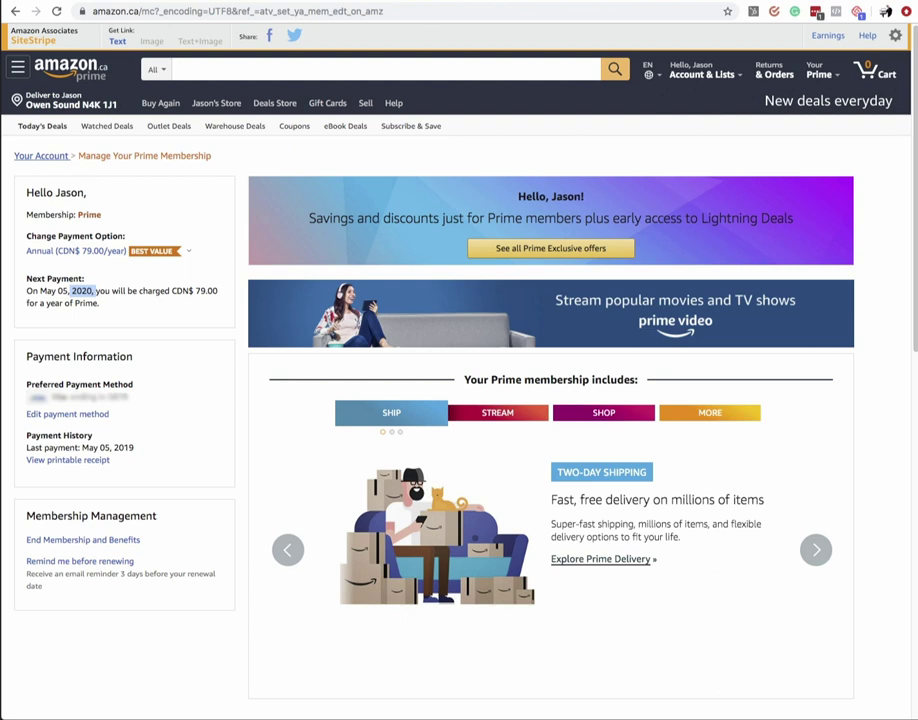
pyautogui.click(75, 251)
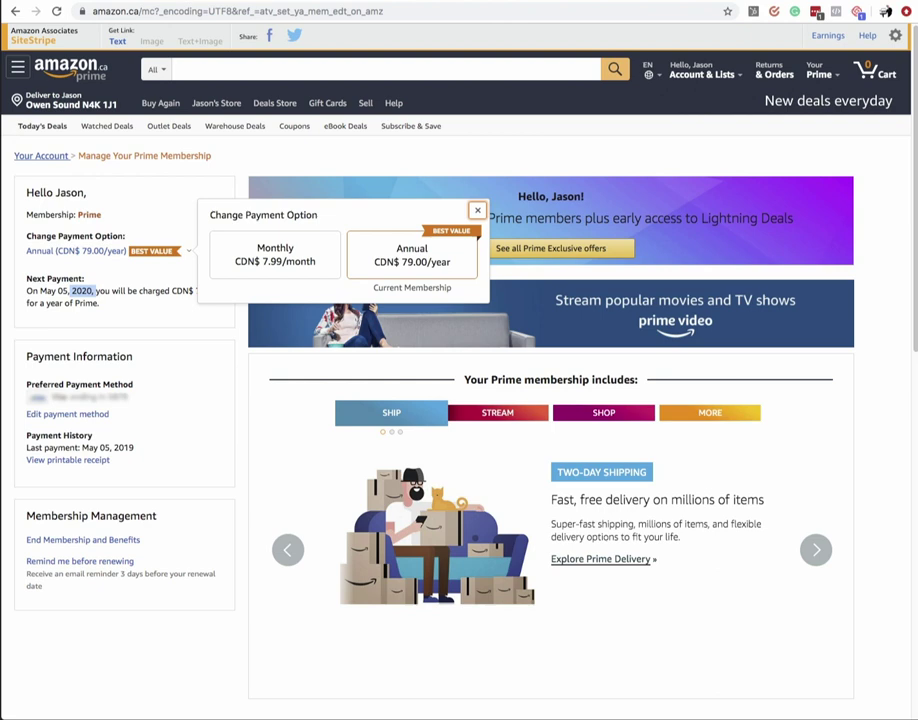
pyautogui.click(275, 254)
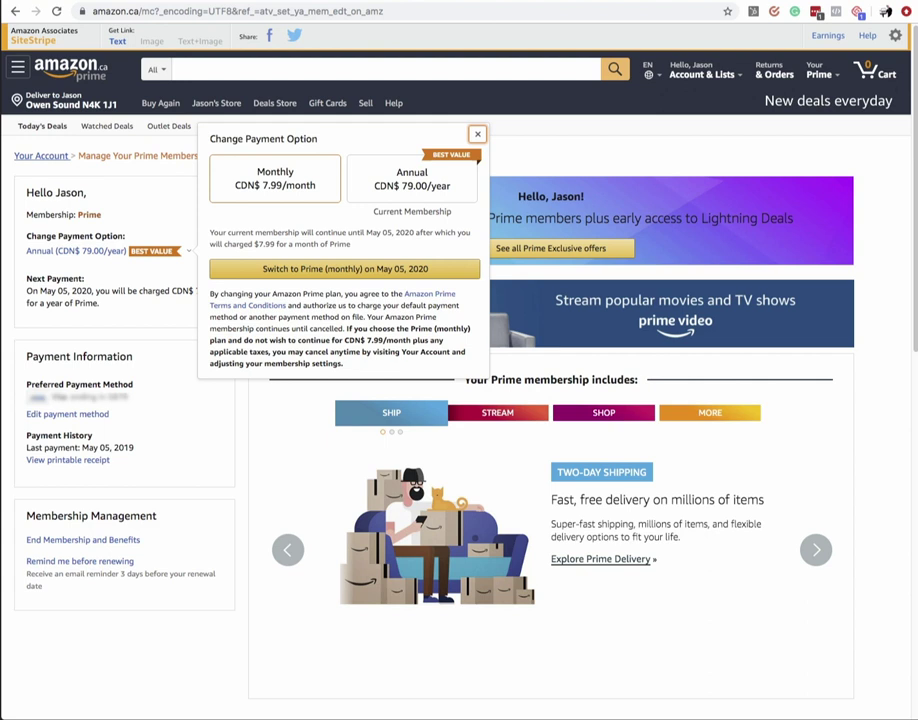
pyautogui.moveTo(323, 233); pyautogui.dragTo(350, 245)
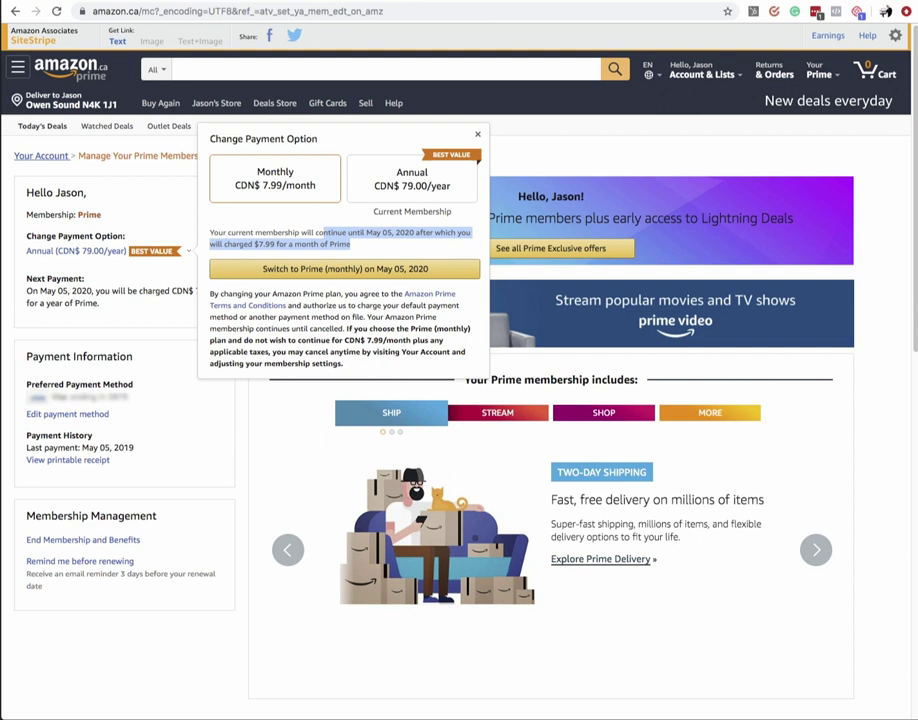
pyautogui.moveTo(323, 305); pyautogui.dragTo(400, 305)
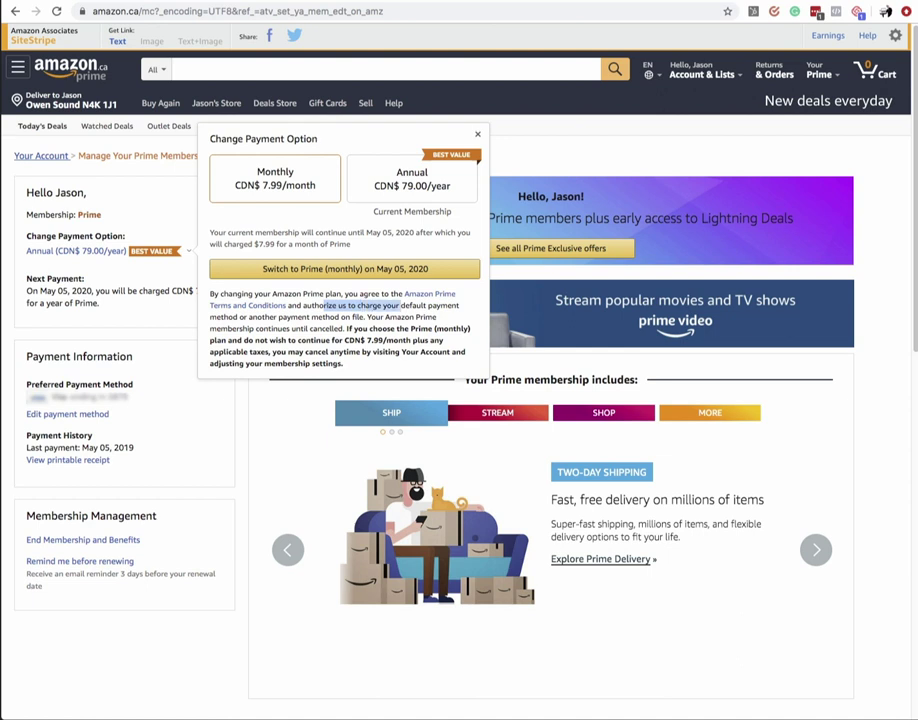
pyautogui.moveTo(239, 317); pyautogui.dragTo(411, 340)
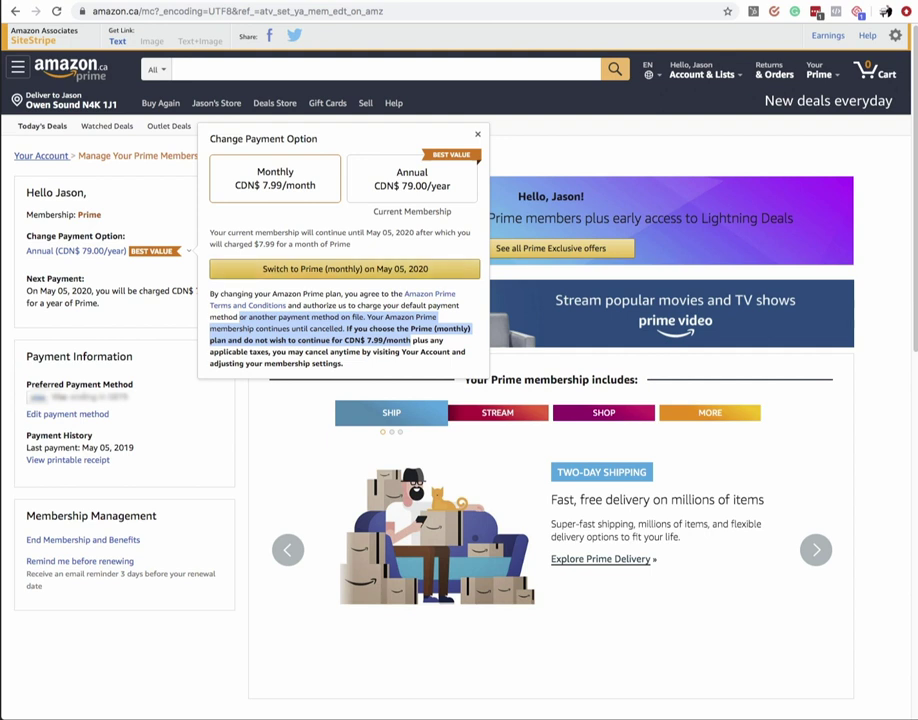
pyautogui.click(344, 269)
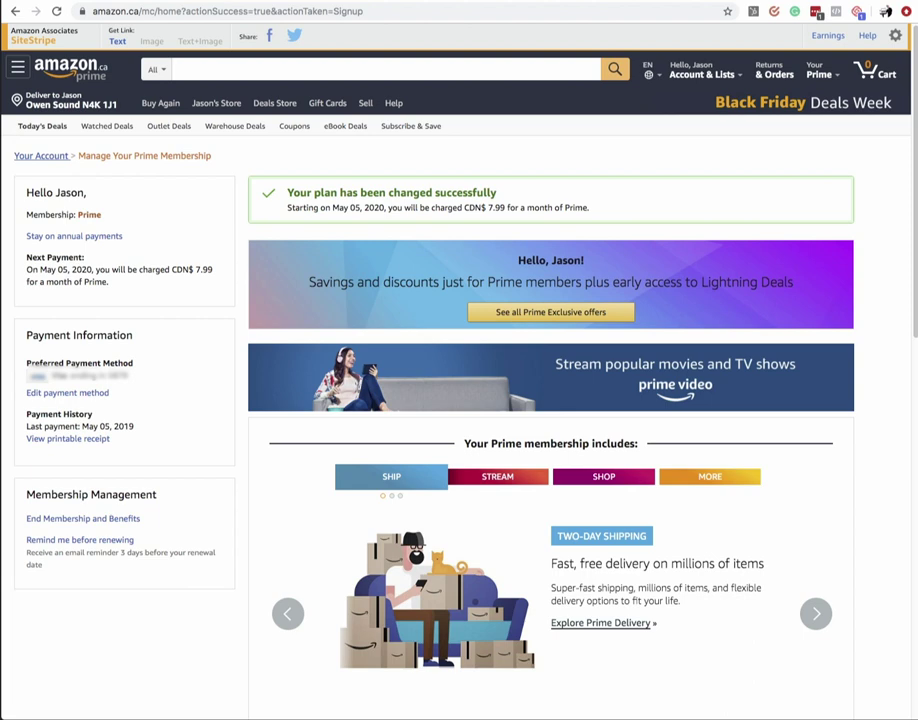
pyautogui.moveTo(288, 208); pyautogui.dragTo(577, 208)
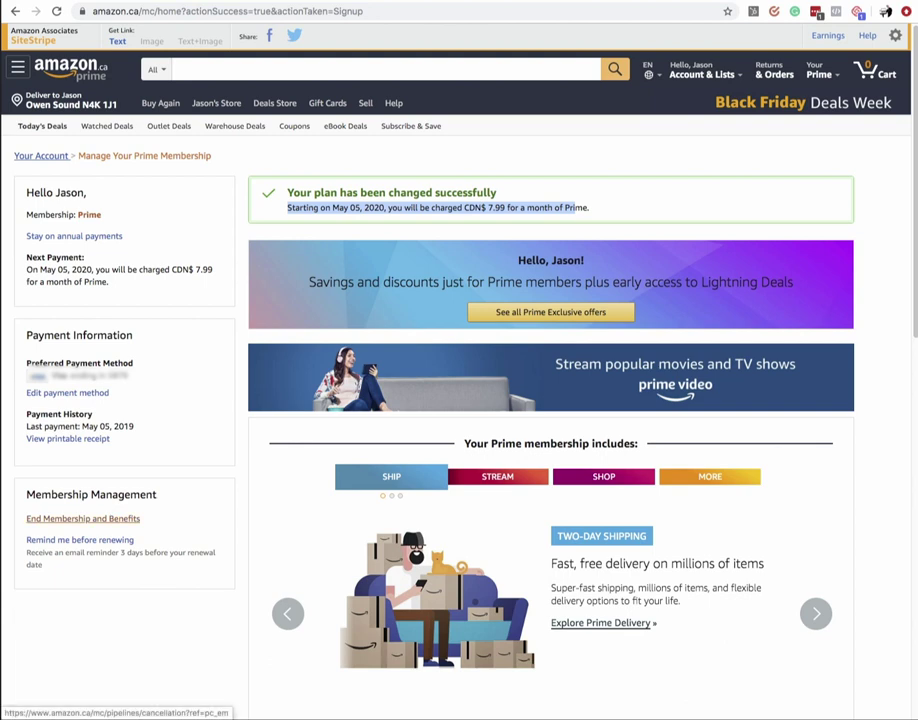
# Open End Membership and Benefits, review the benefits affected by cancelling, and choose to be reminded 3 days before the membership renews.
pyautogui.click(83, 518)
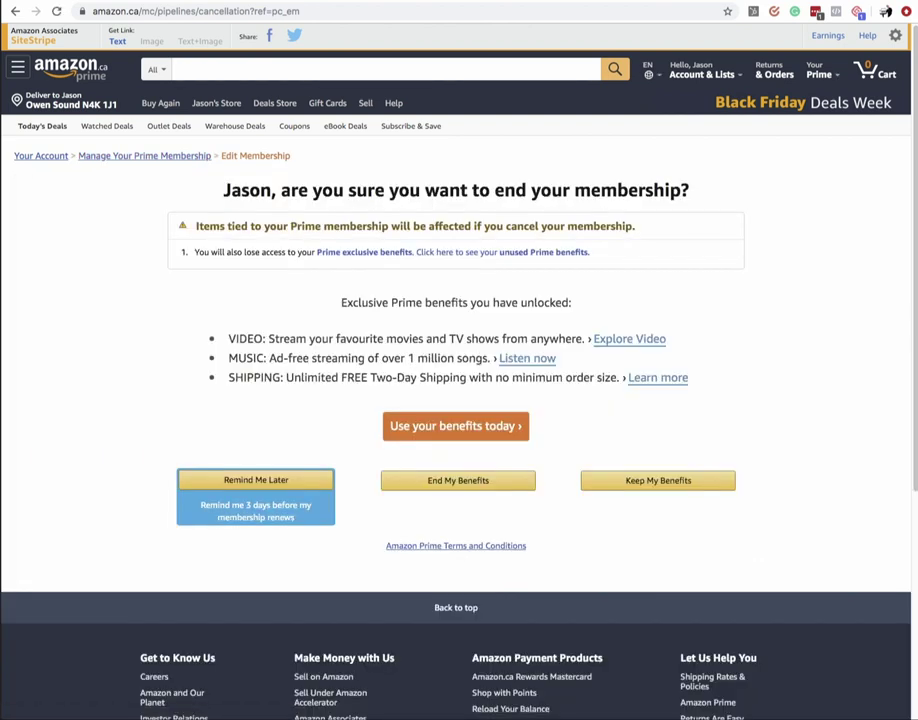
pyautogui.moveTo(252, 226); pyautogui.dragTo(635, 226)
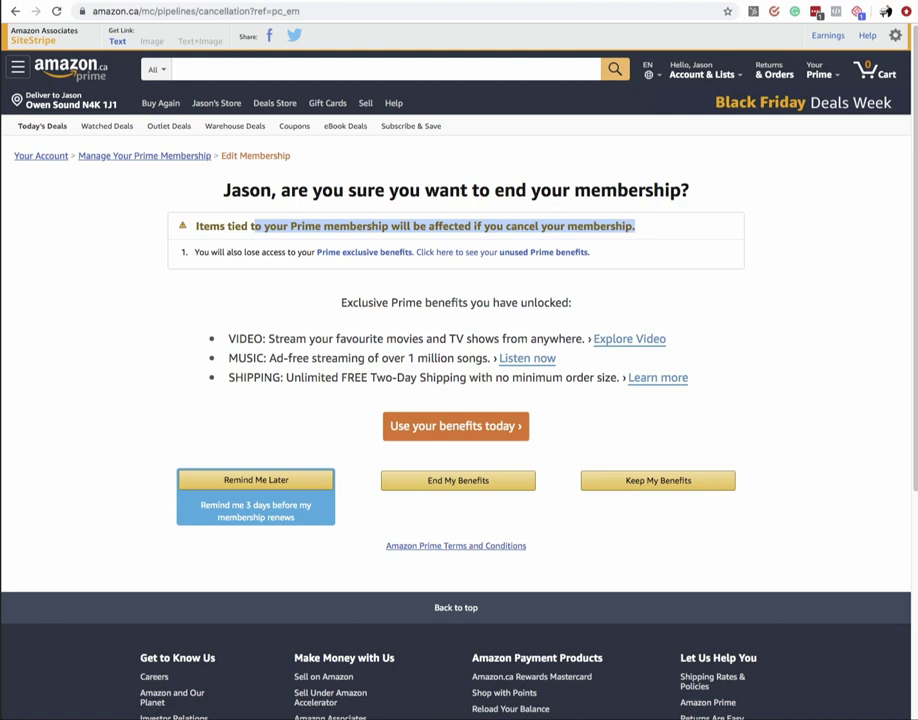
pyautogui.moveTo(241, 338); pyautogui.dragTo(550, 338)
pyautogui.click(550, 338)
pyautogui.moveTo(658, 480)
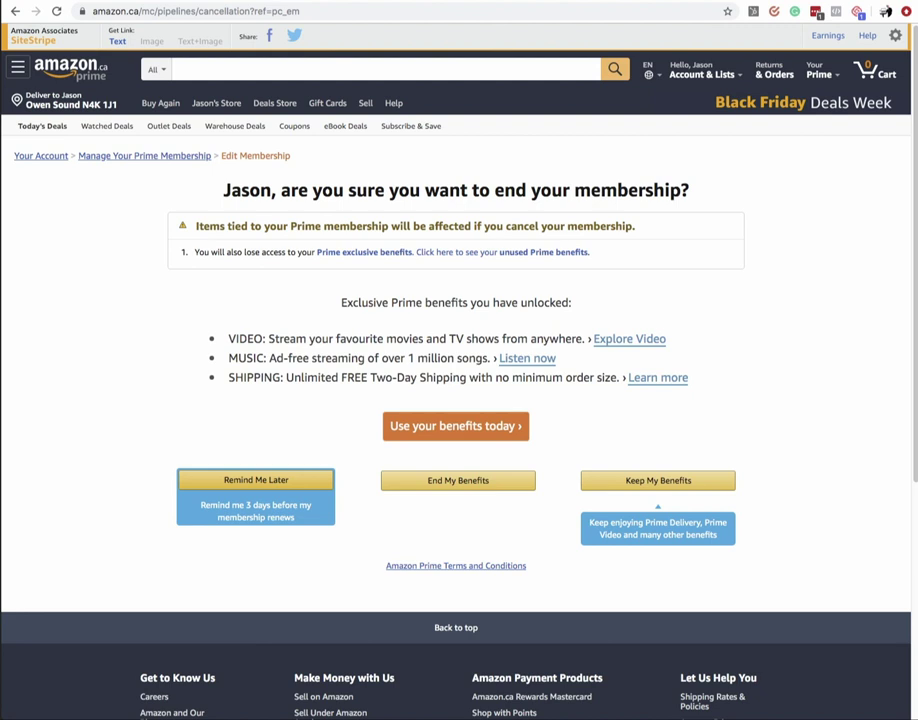
pyautogui.click(256, 480)
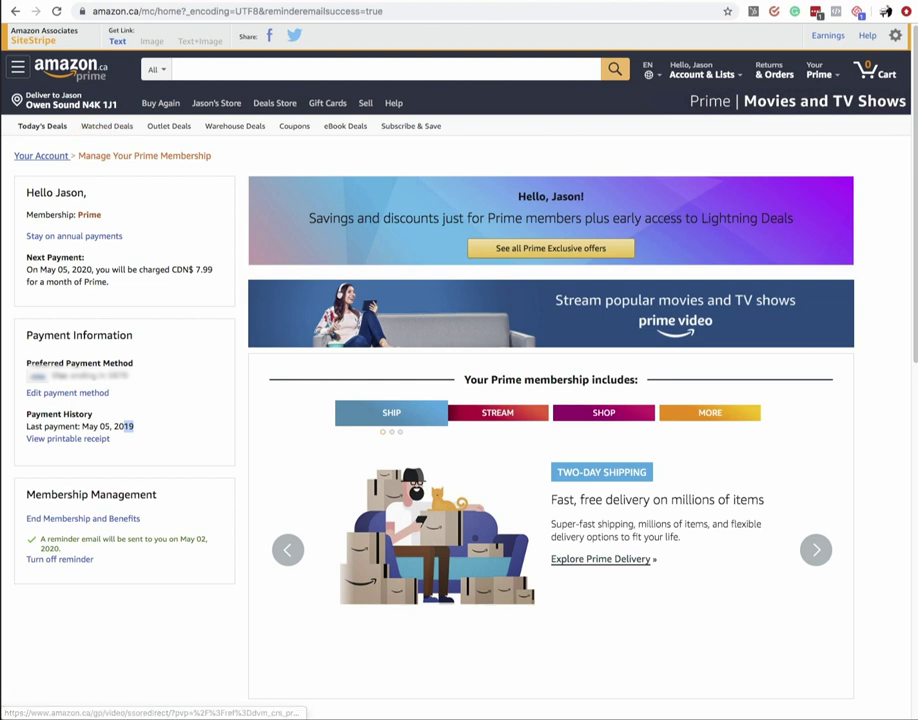
pyautogui.moveTo(58, 282); pyautogui.dragTo(108, 282)
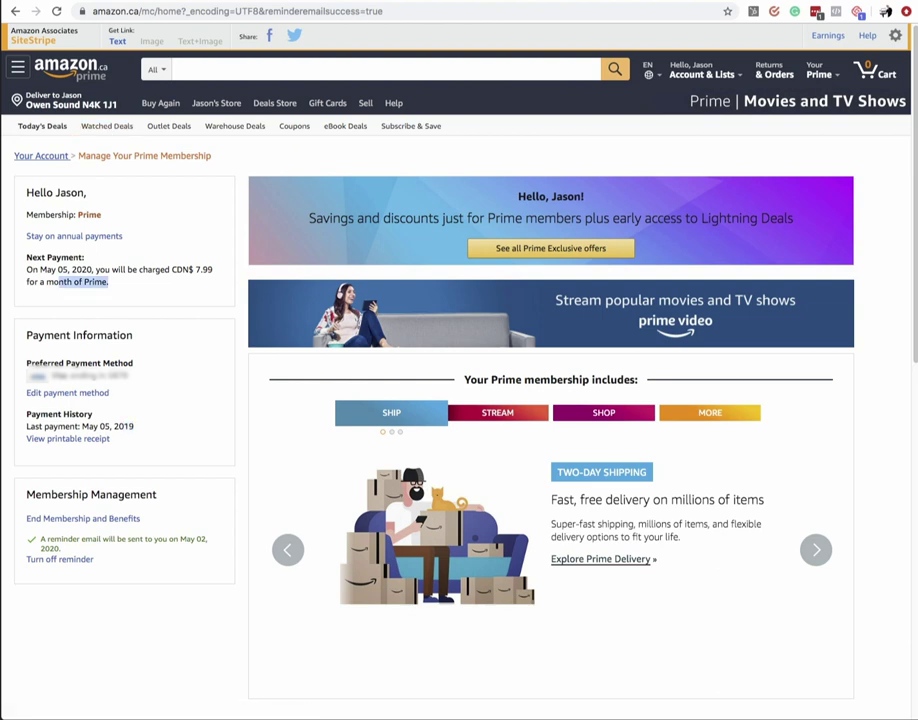